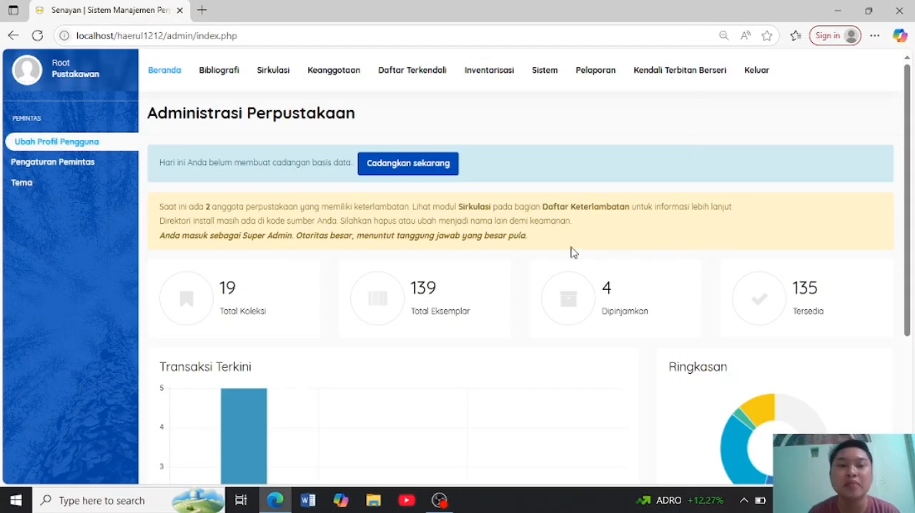
- Start a new bibliography record and enter "Palangka Raya News" as its title (Judul)
left_click(216, 76)
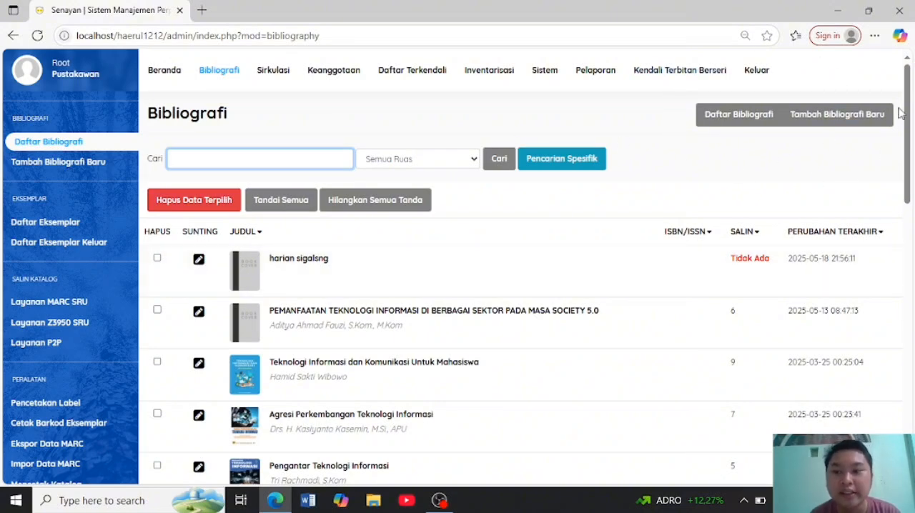
left_click(848, 120)
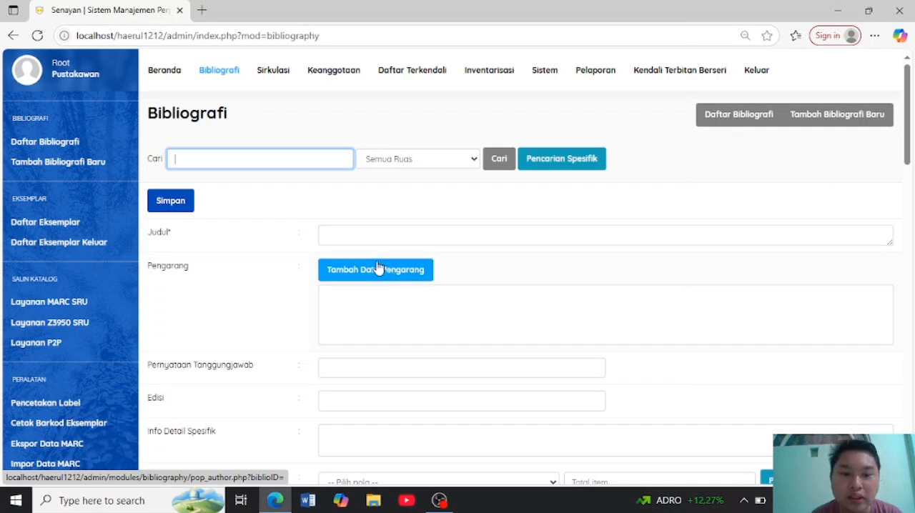
left_click(355, 241)
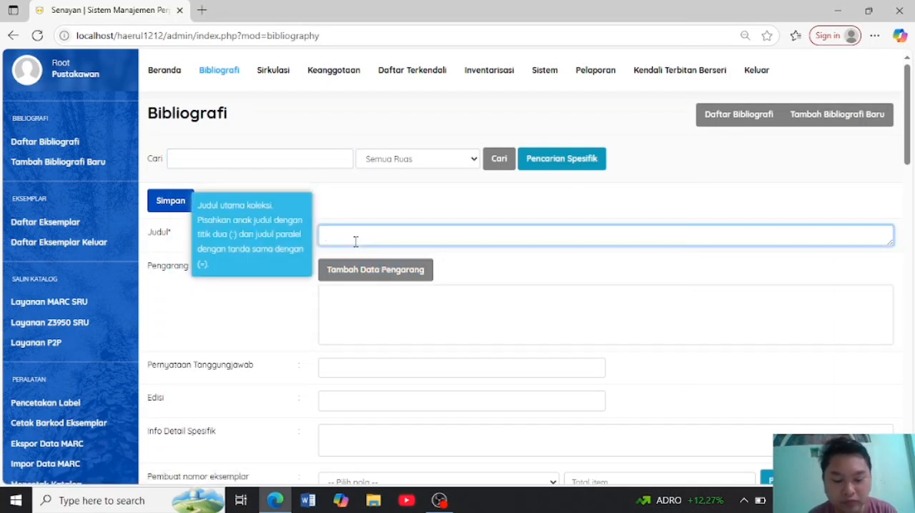
type("Palangka")
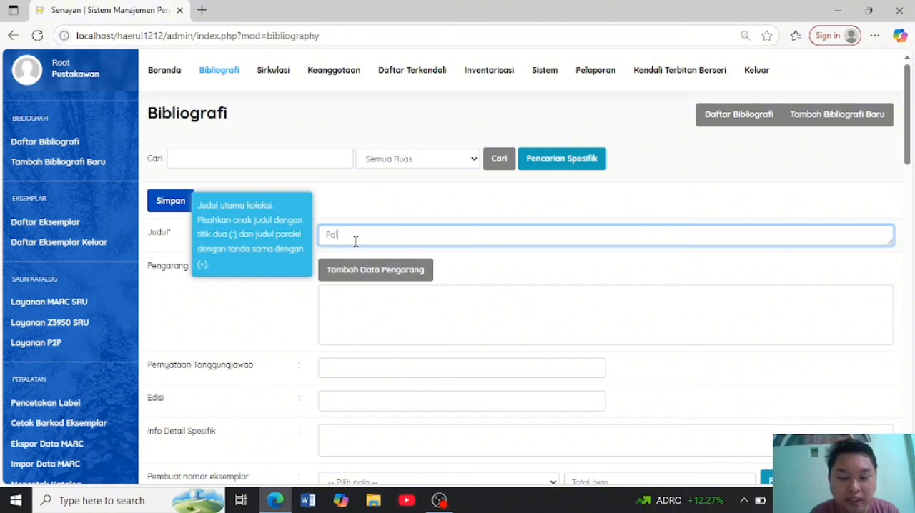
type(" Rya")
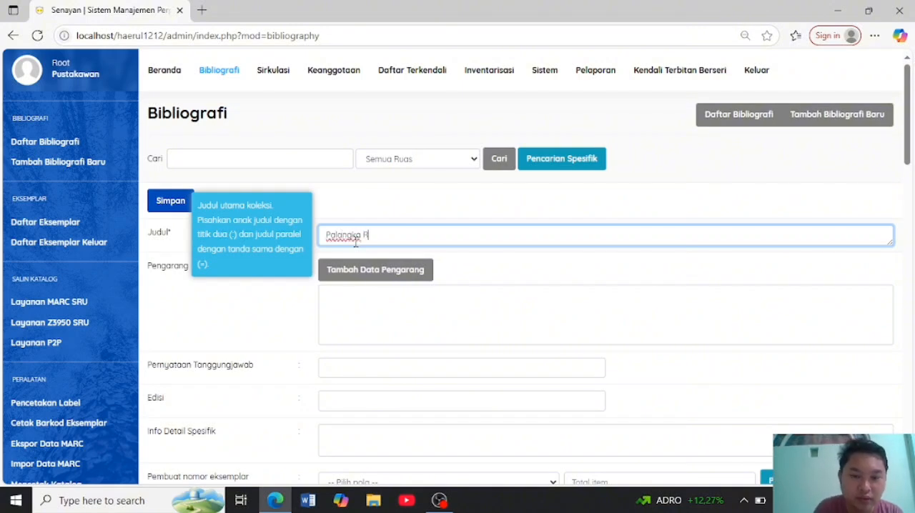
key("BackSpace")
key("BackSpace")
type("a")
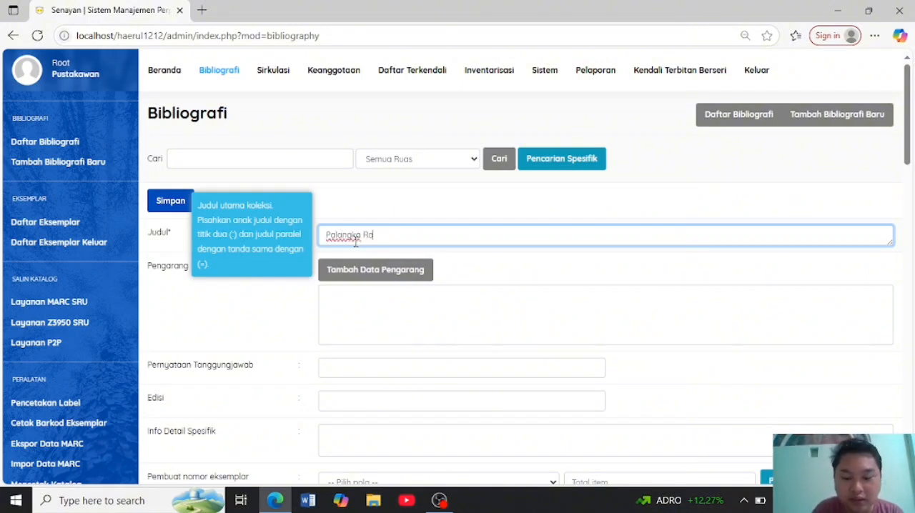
type("ya News")
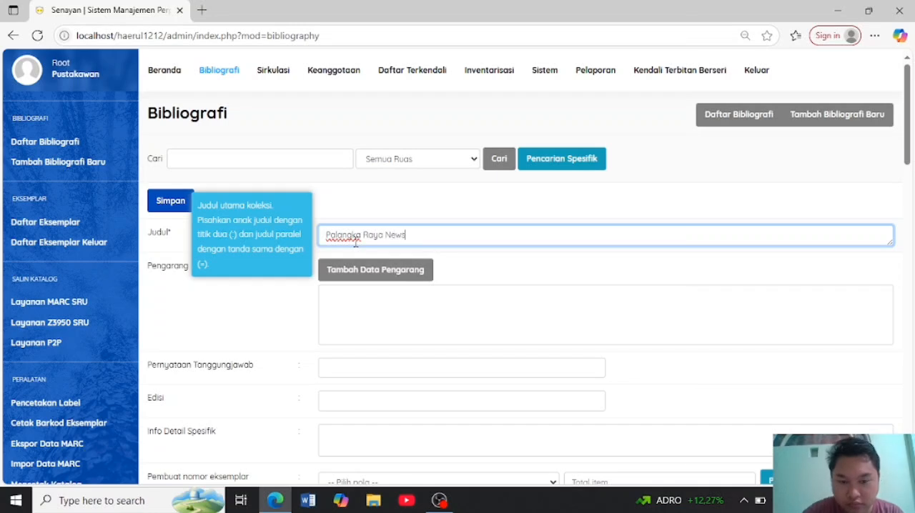
- Set the publication frequency (Kala Terbit) of the new record to Weekly
scroll(461, 295, "down", 3)
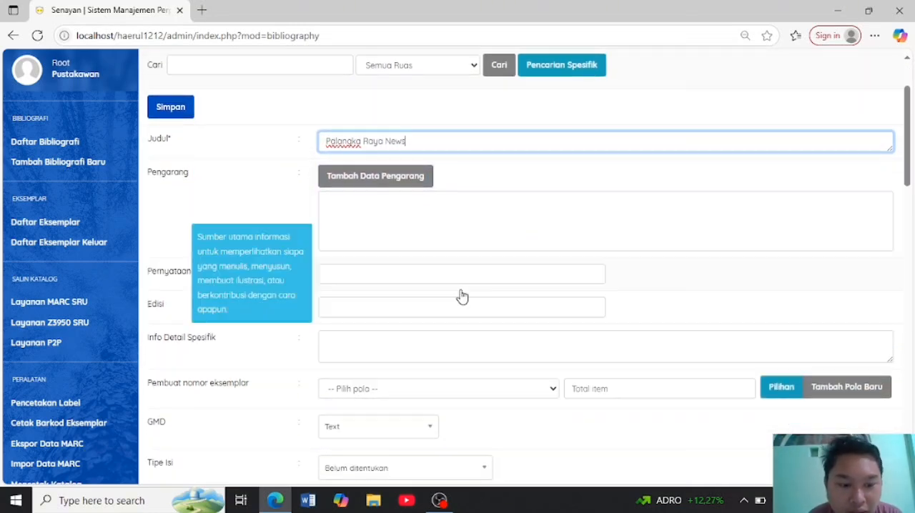
scroll(461, 295, "down", 2)
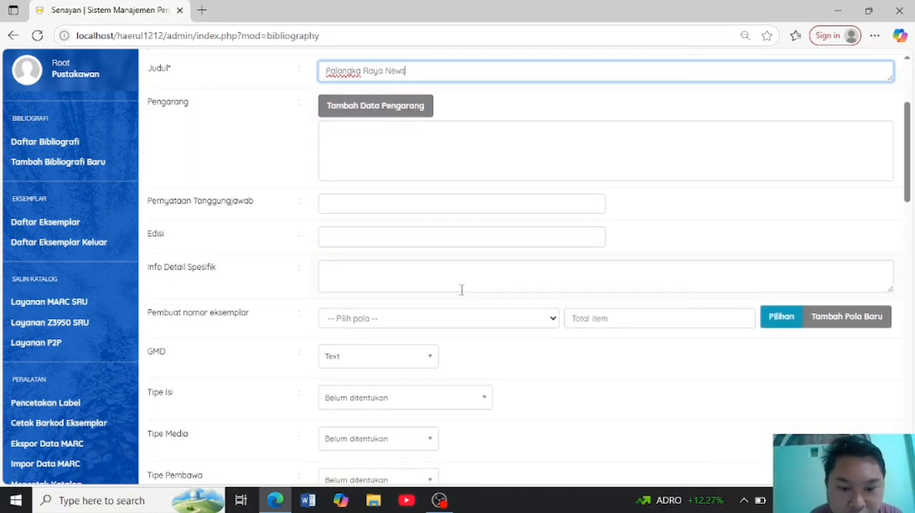
scroll(461, 295, "up", 1)
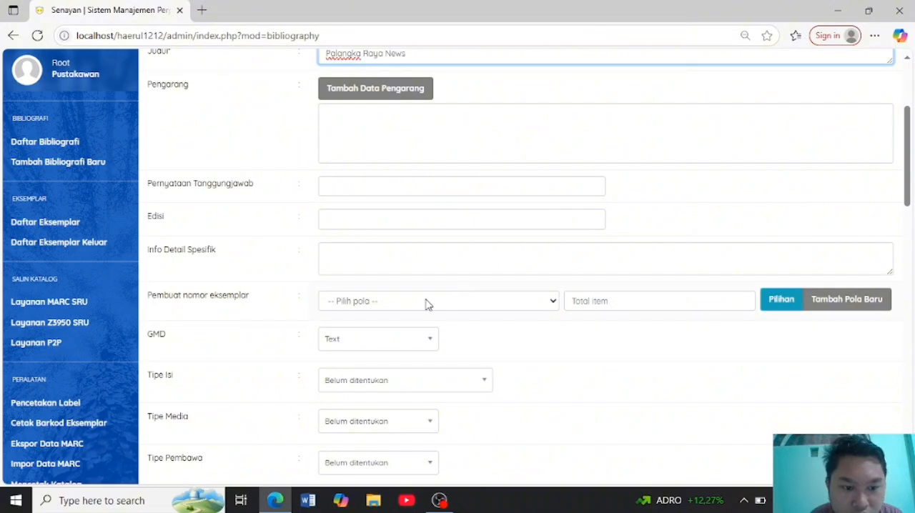
scroll(427, 302, "down", 2)
scroll(426, 306, "down", 2)
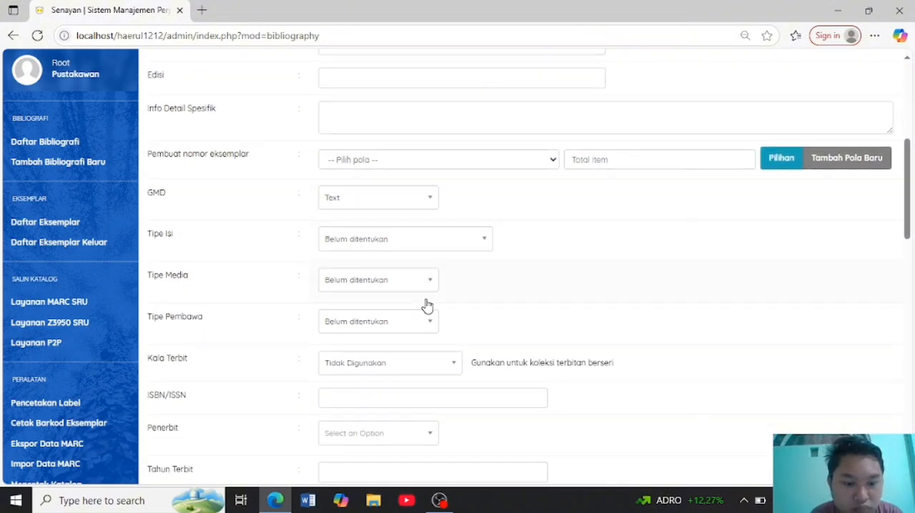
scroll(427, 306, "down", 1)
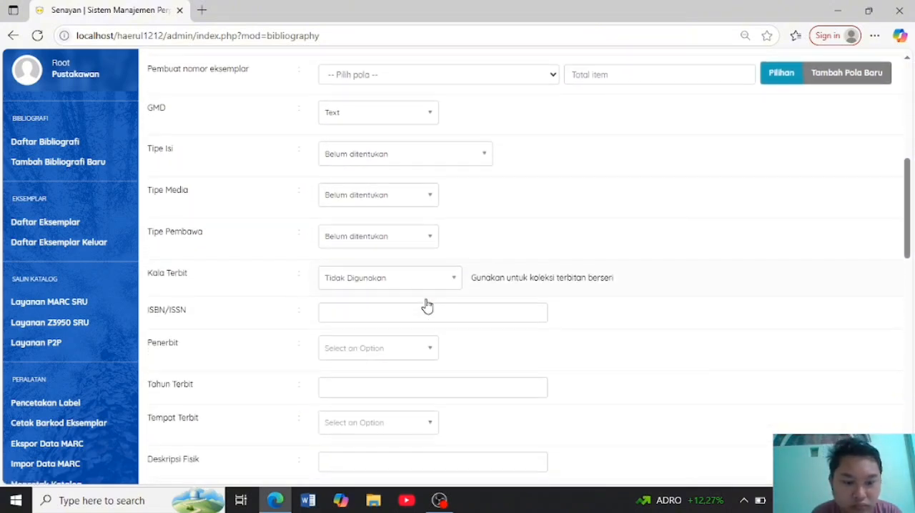
scroll(427, 301, "down", 1)
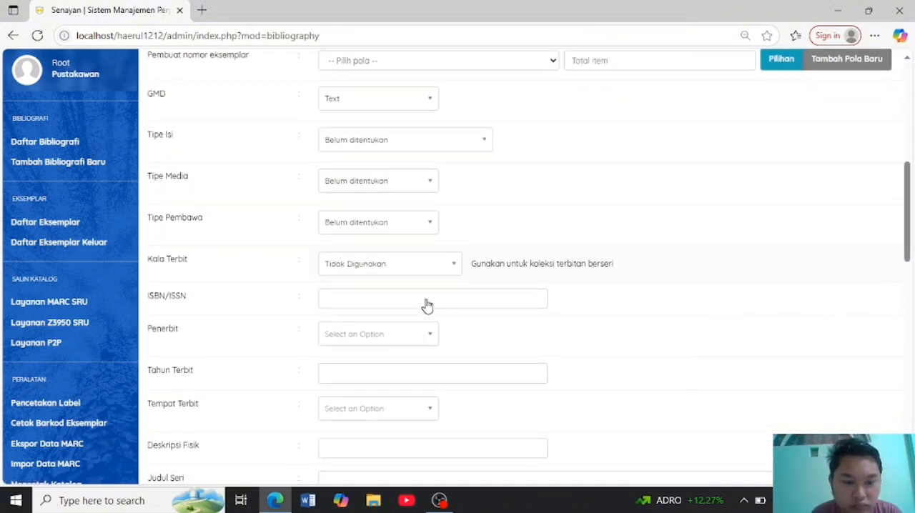
left_click(456, 262)
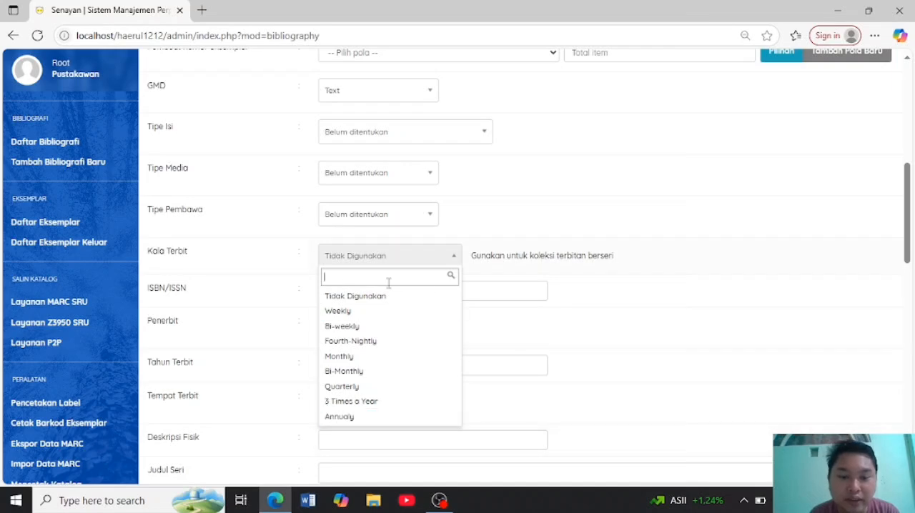
left_click(365, 311)
- Save the new bibliography record, leaving the remaining fields at their defaults
scroll(405, 316, "down", 6)
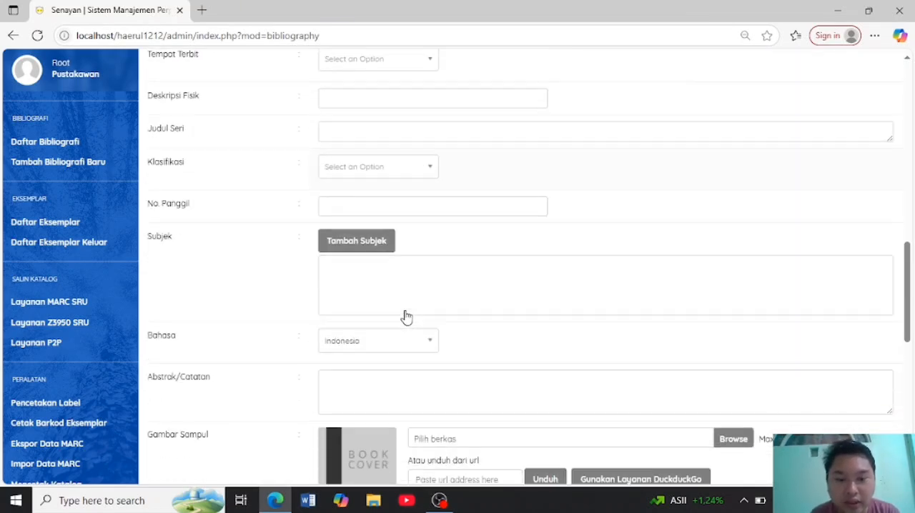
scroll(405, 324, "down", 5)
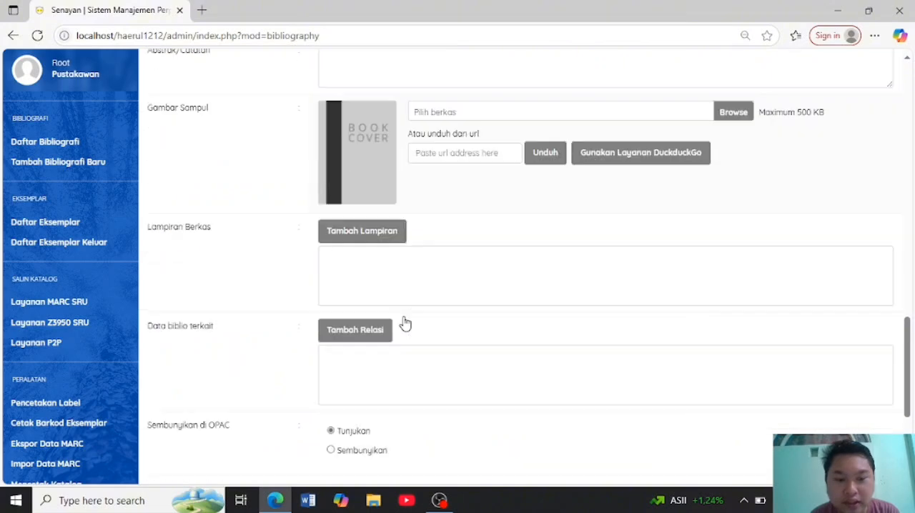
scroll(404, 322, "down", 2)
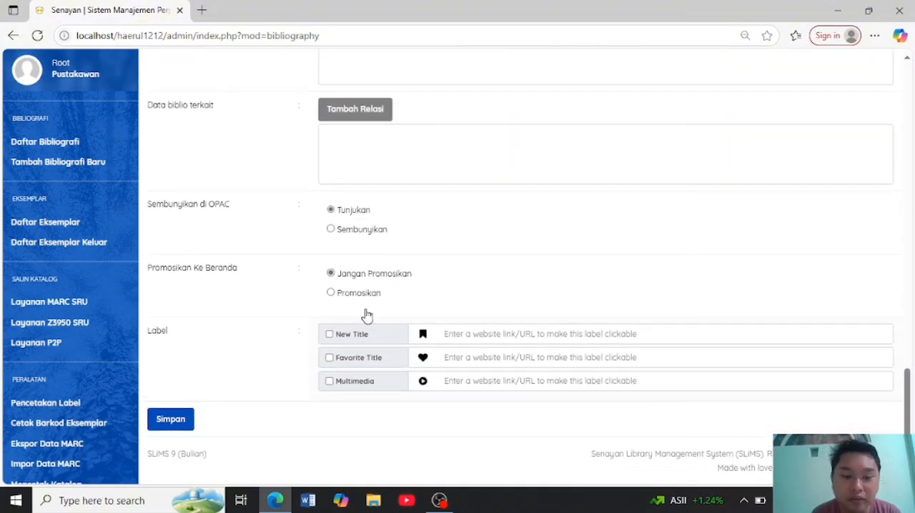
left_click(183, 421)
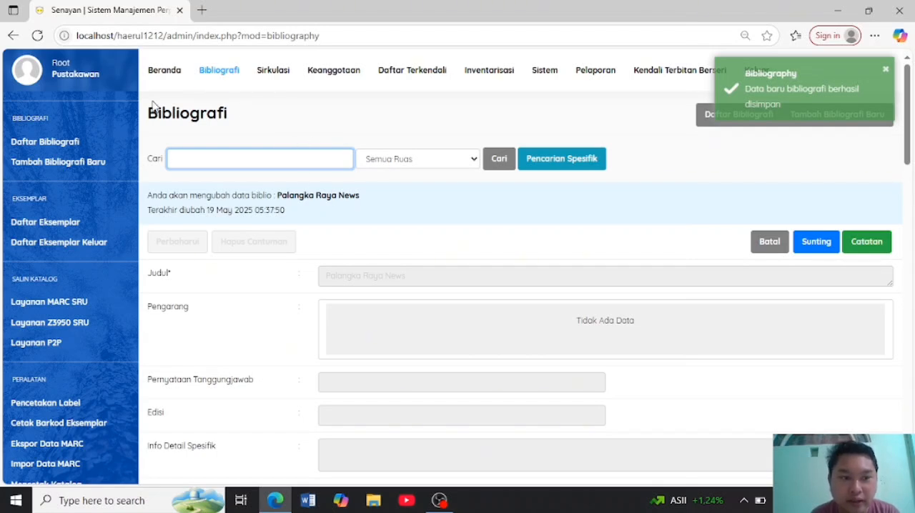
- Check the item list (Daftar Eksemplar) and the bibliography list for the new Palangka Raya News record
left_click(79, 223)
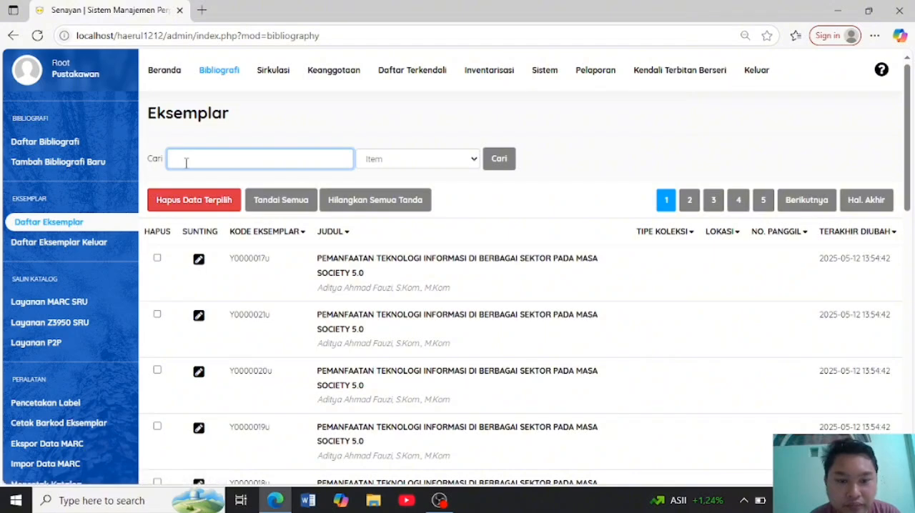
left_click(172, 80)
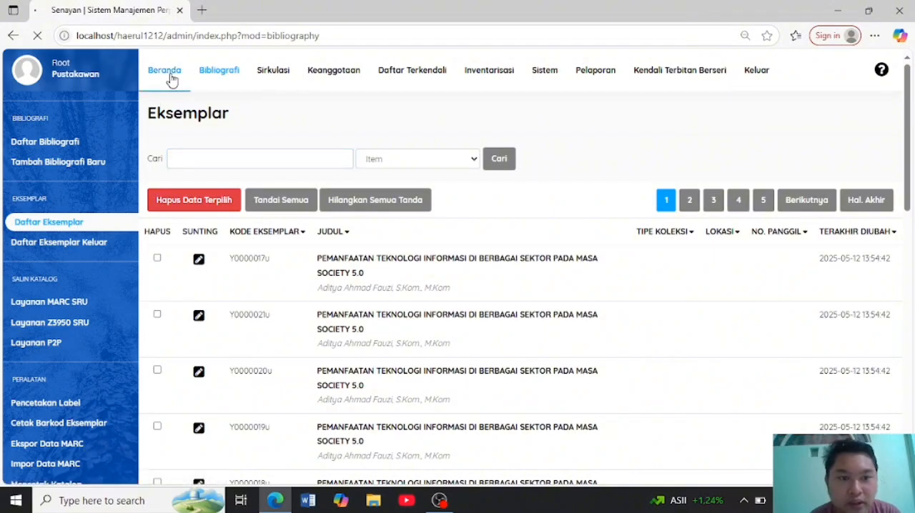
left_click(228, 75)
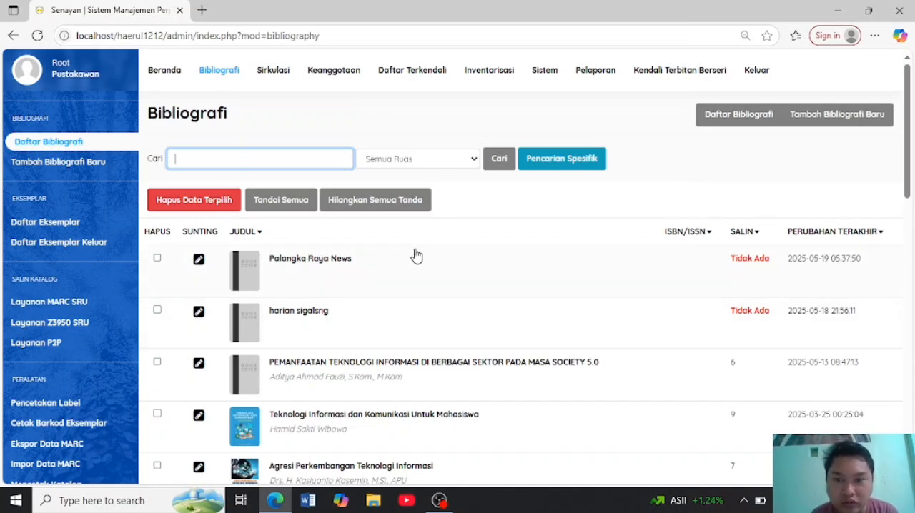
- Go to the serial control module (Kendali Terbitan Berseri), view the subscription data of Palangka Raya News and close it
left_click(670, 84)
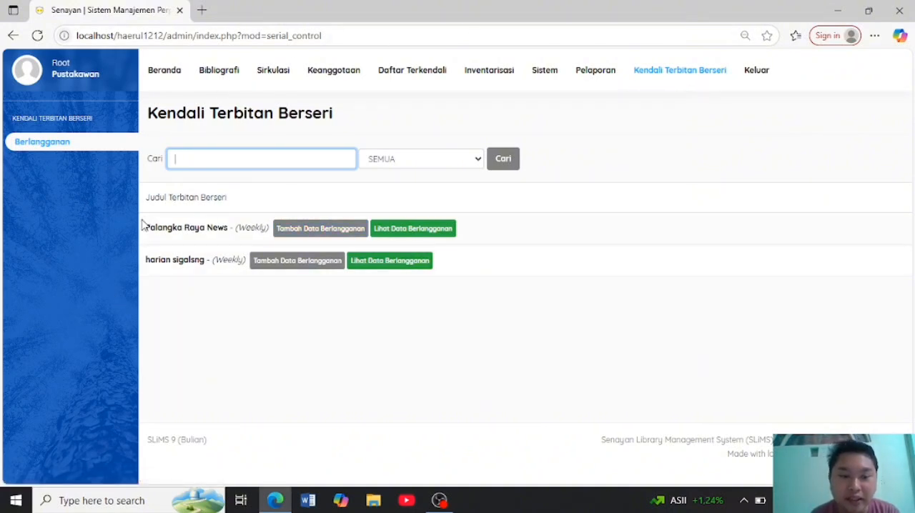
left_click(449, 235)
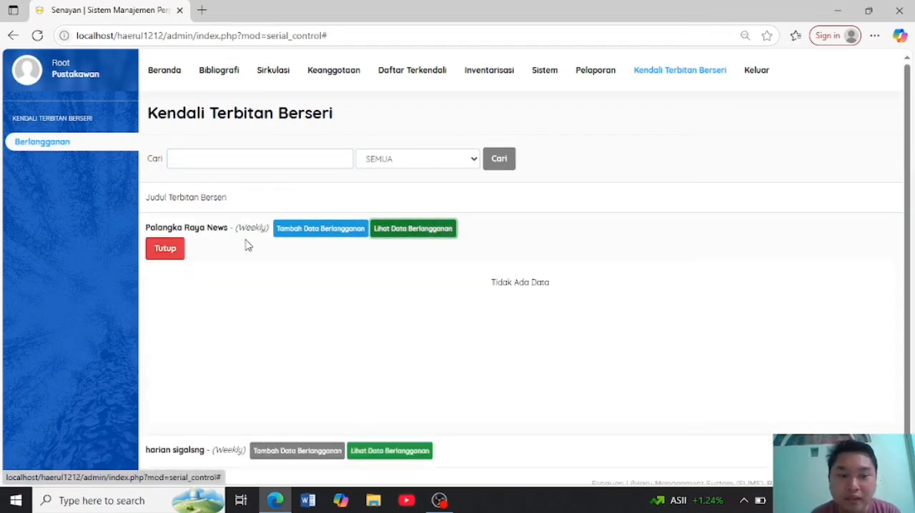
left_click(178, 248)
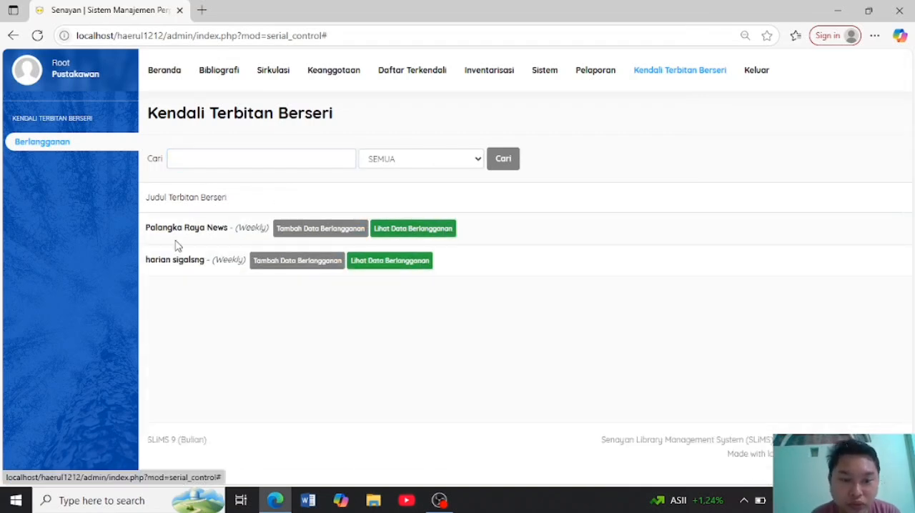
- Add a new subscription for Palangka Raya News and enter 1 January as the day and month of its start date
left_click(322, 240)
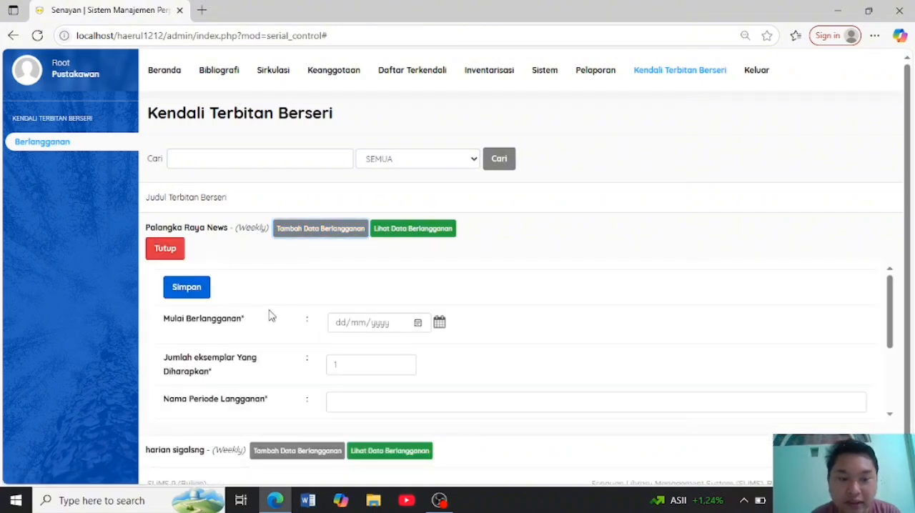
scroll(329, 325, "down", 3)
scroll(329, 329, "up", 3)
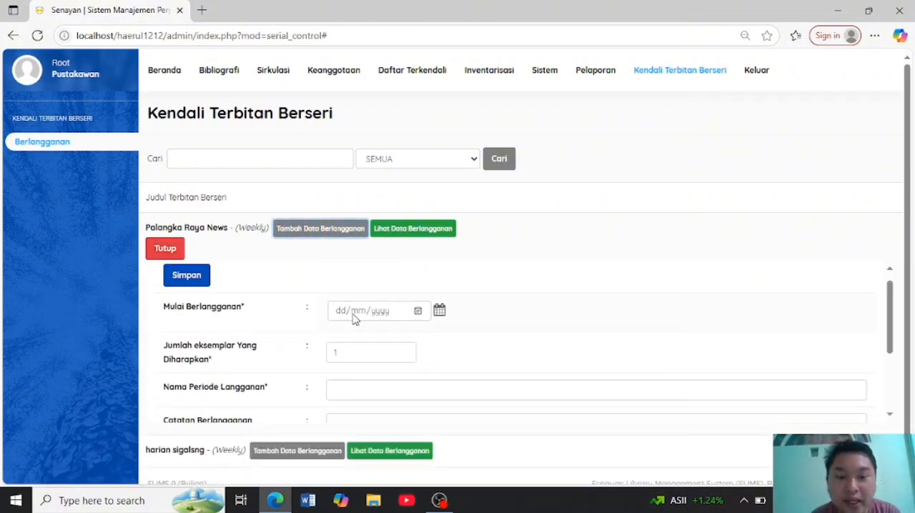
left_click(343, 314)
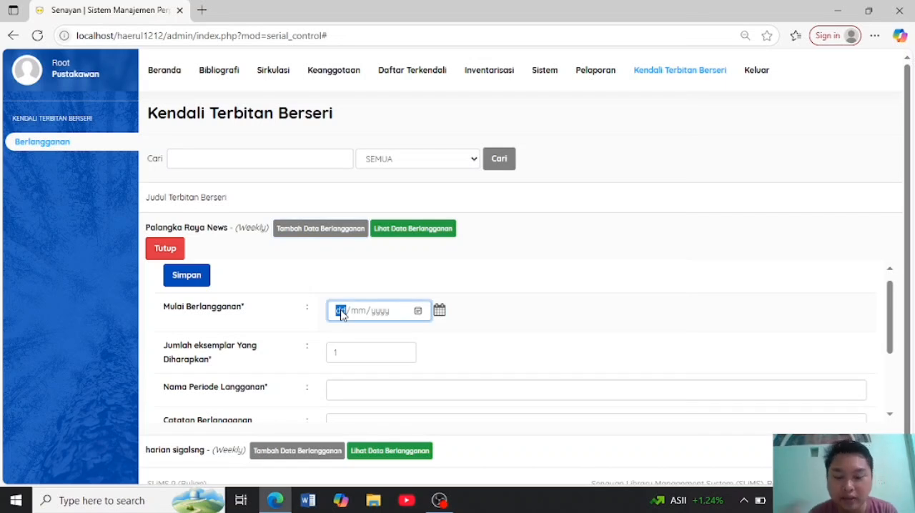
type("01/01/02")
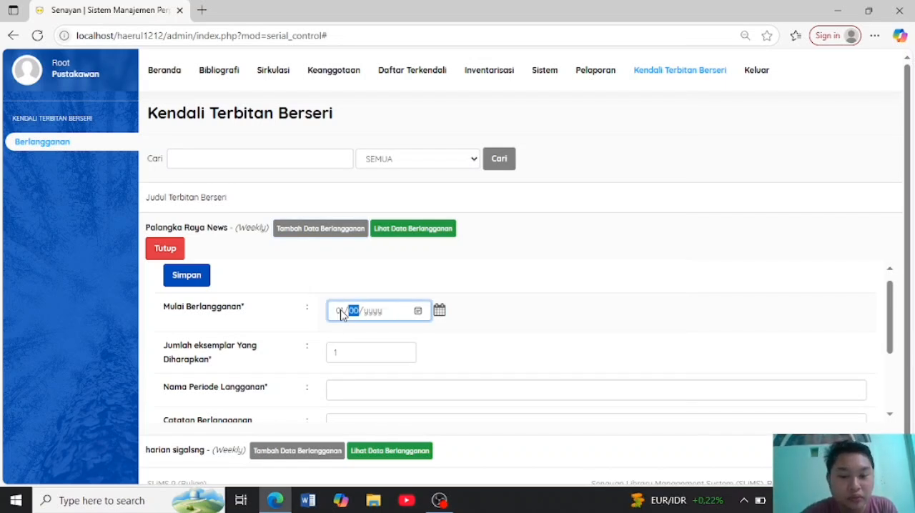
type("025")
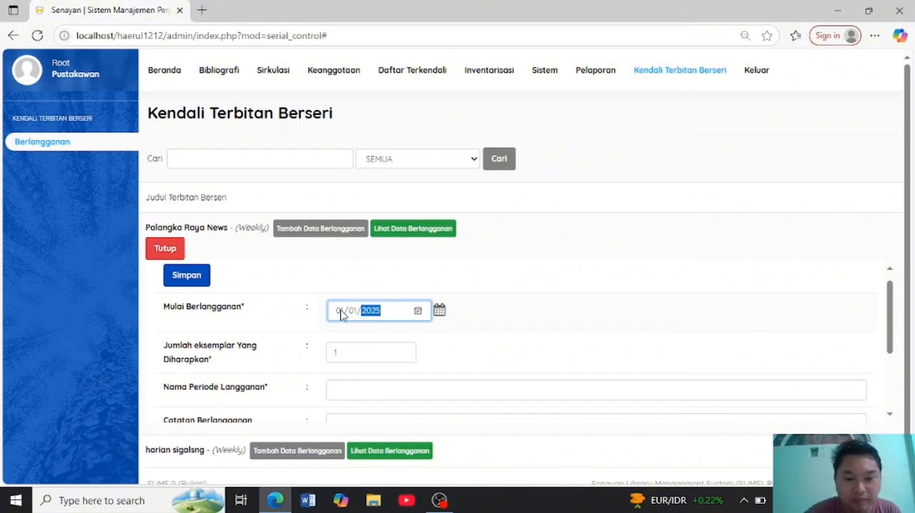
- Enter "Palangka Raya" as the subscription period name (Nama Periode Langganan)
scroll(342, 315, "down", 3)
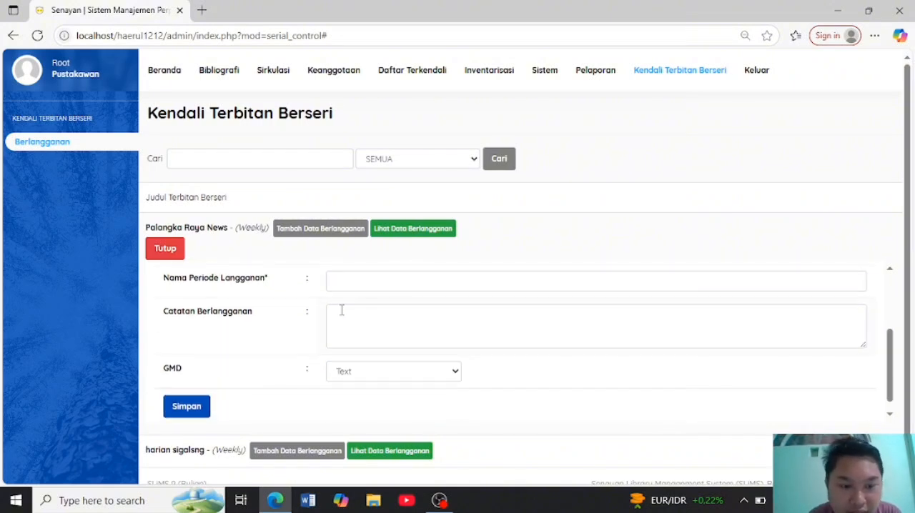
scroll(341, 315, "up", 1)
left_click(344, 325)
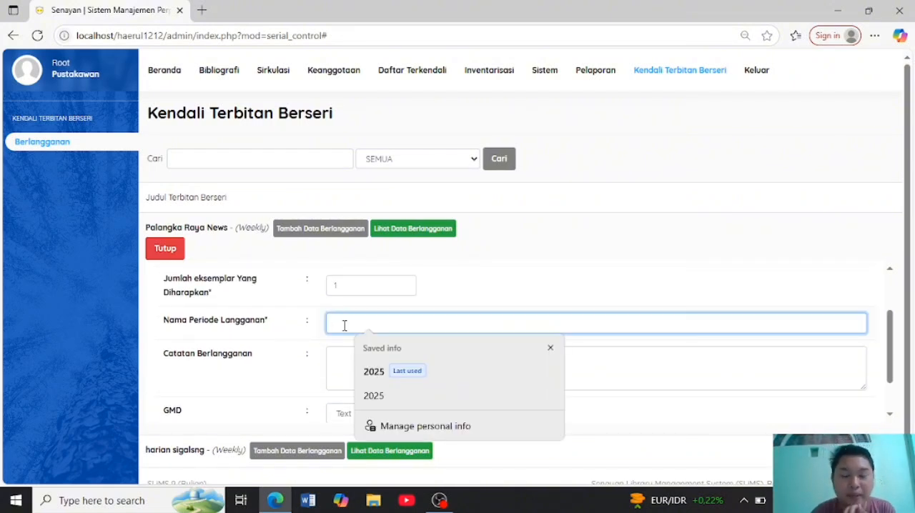
type("Pal")
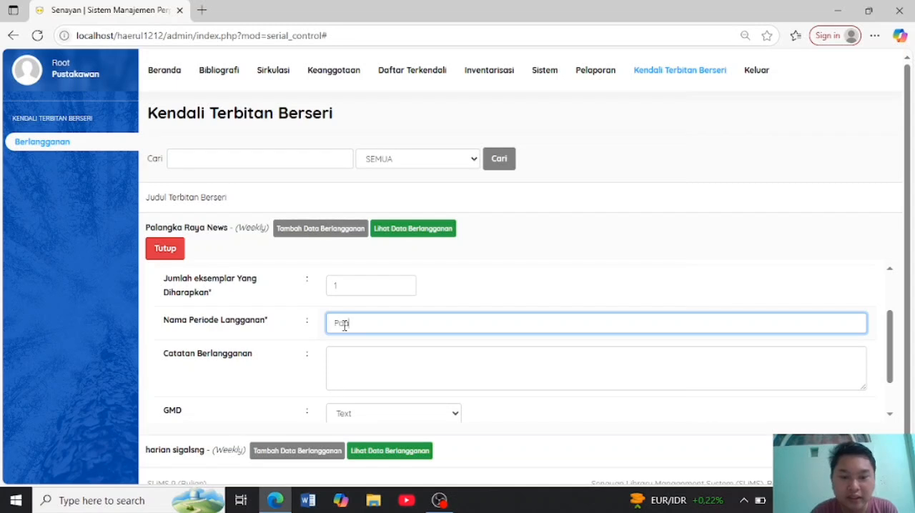
type("langka")
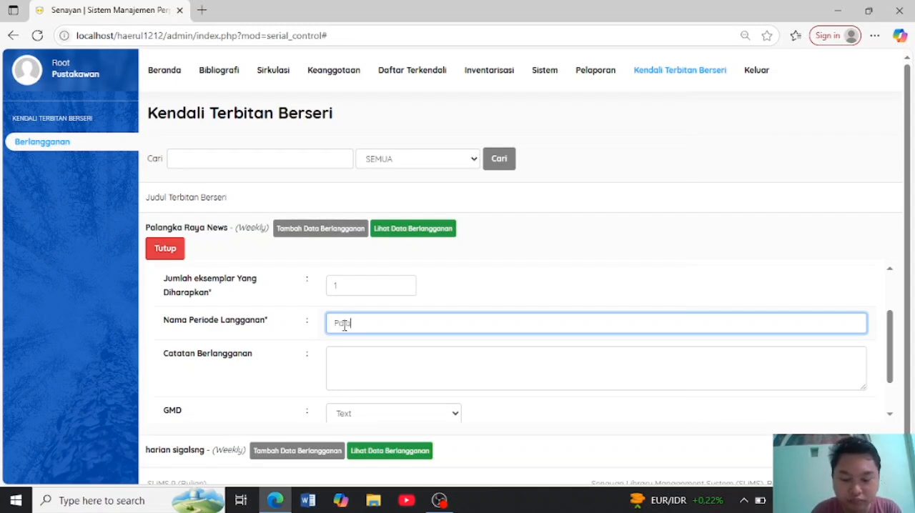
type(" Raya")
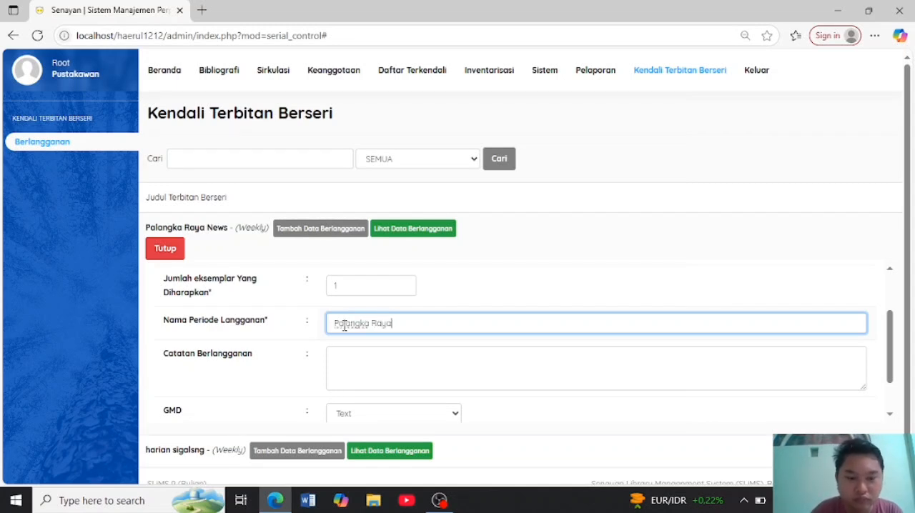
scroll(345, 325, "down", 1)
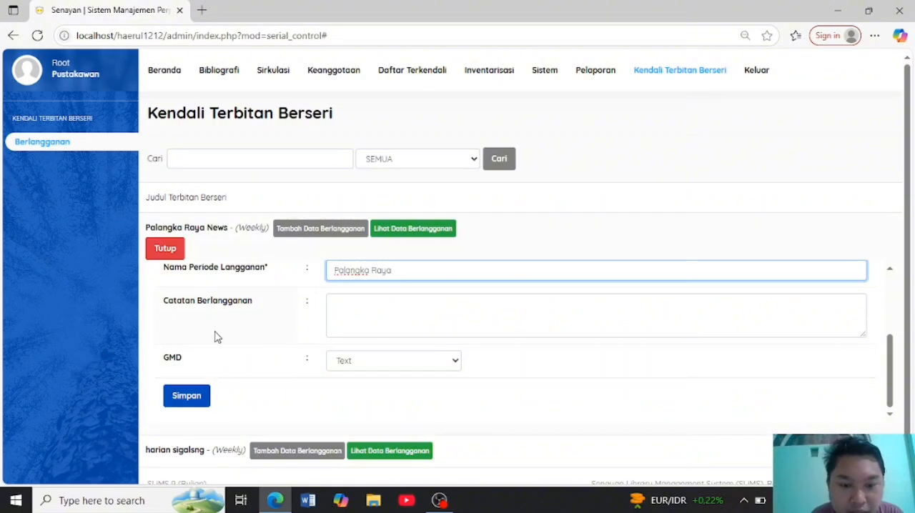
- Save the new Palangka Raya subscription and open its kardex details (Detail Kardeks)
scroll(308, 334, "up", 2)
scroll(243, 343, "down", 1)
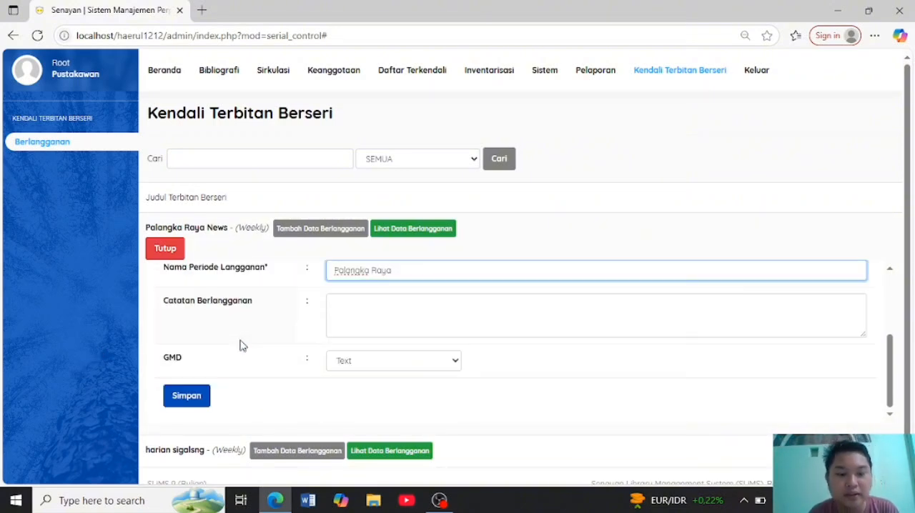
left_click(199, 397)
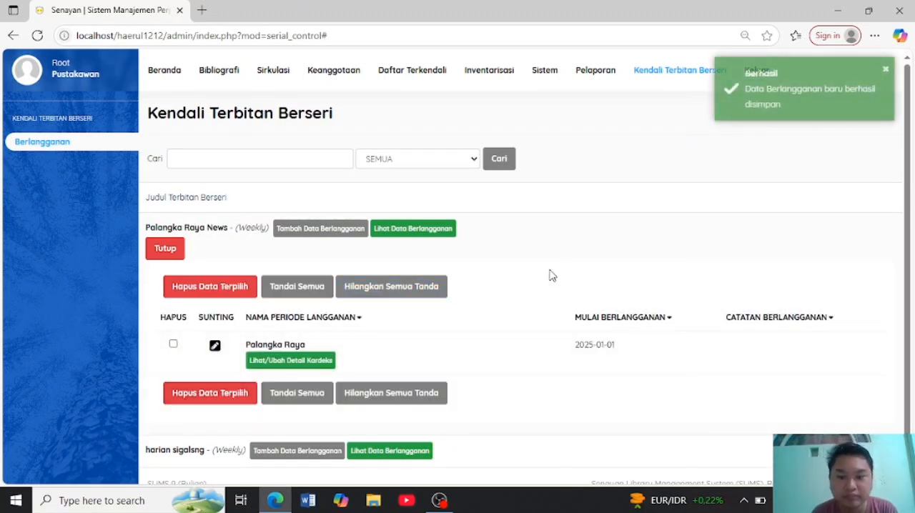
left_click(329, 361)
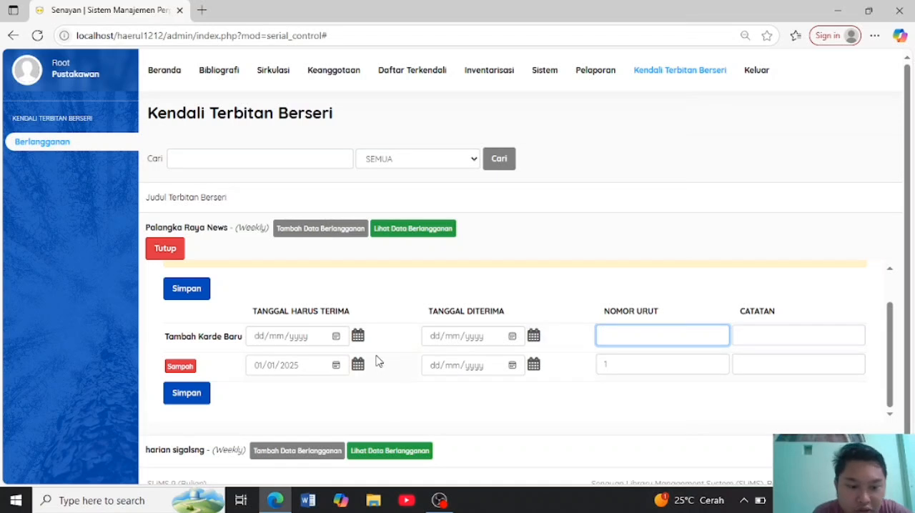
- Set the received date (Tanggal Diterima) of the existing kardex entry number 1 to 02/01/2025
left_click(257, 337)
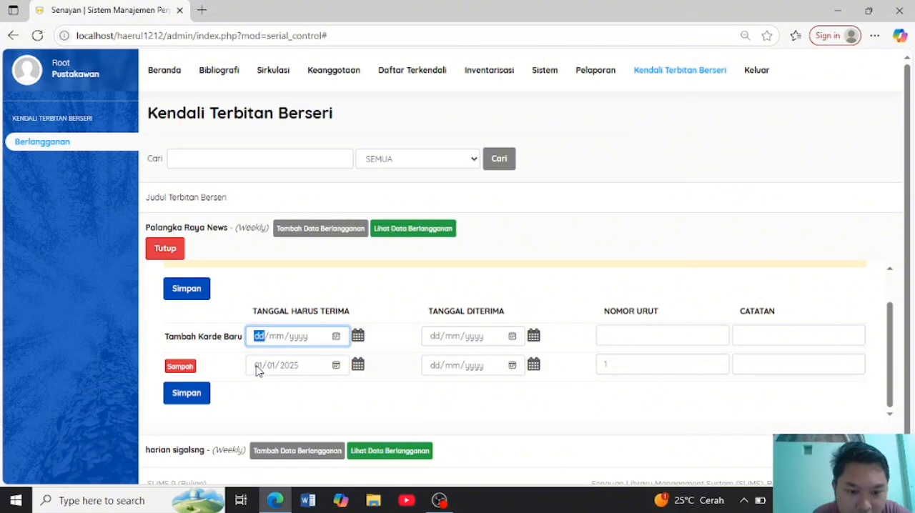
left_click(258, 368)
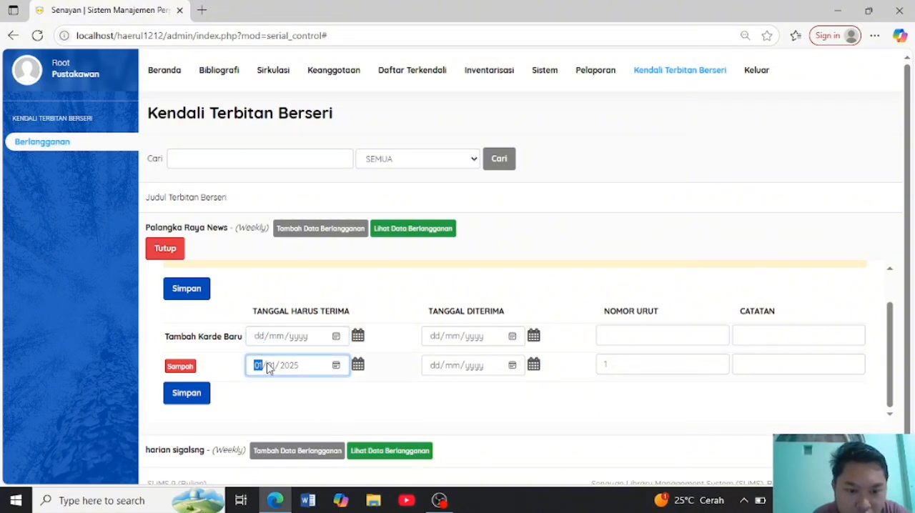
left_click(270, 366)
left_click(439, 367)
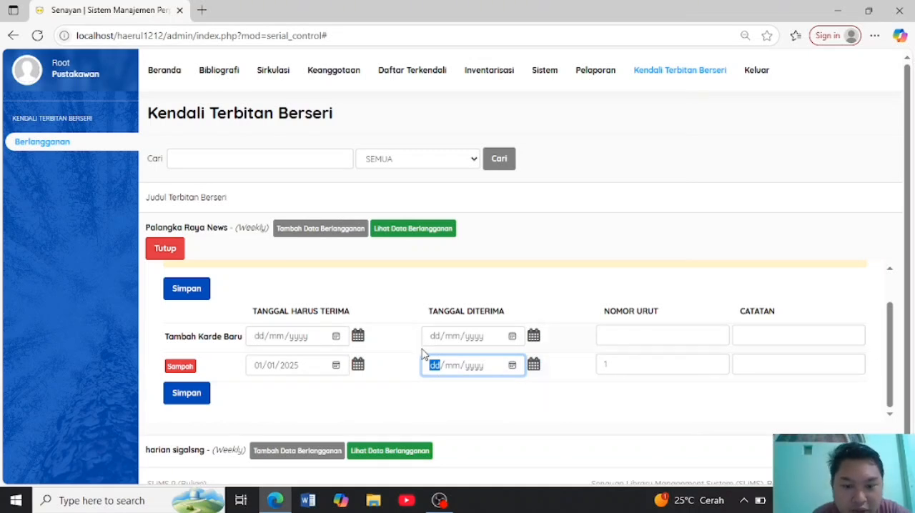
type("02/")
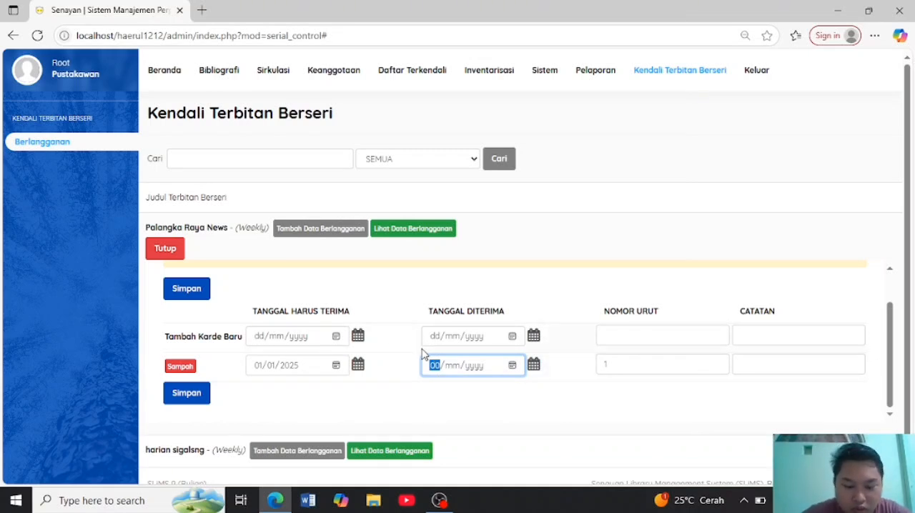
type("01/")
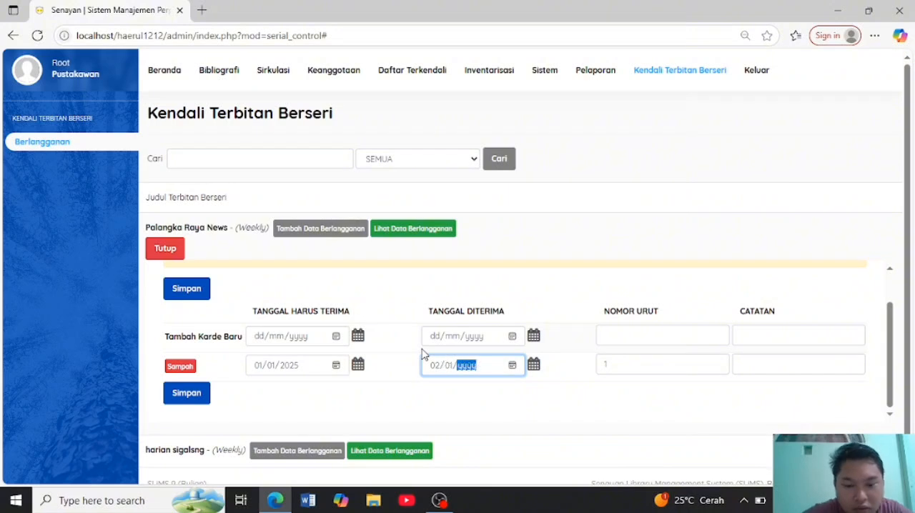
type("2025")
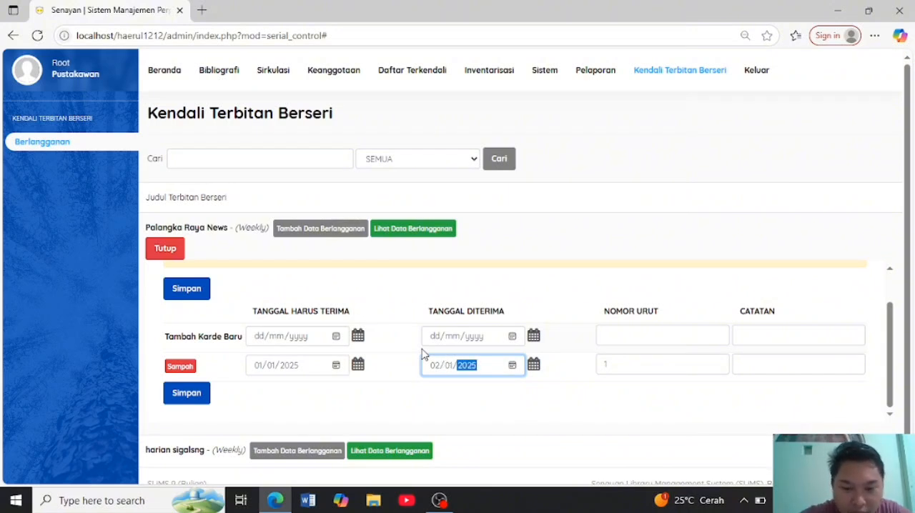
- Enter the note (Catatan) "Telat sehari" for kardex entry number 1 and save the kardex data
left_click(680, 370)
scroll(679, 370, "down", 1)
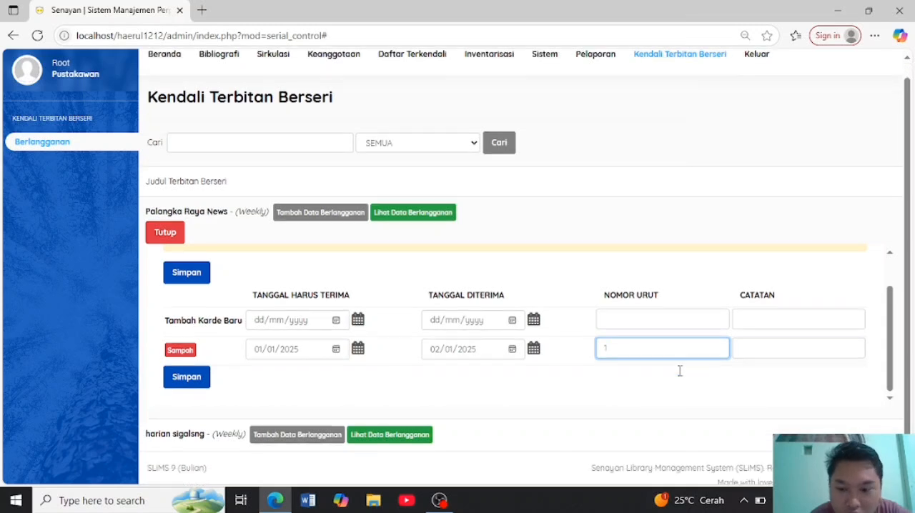
left_click(767, 343)
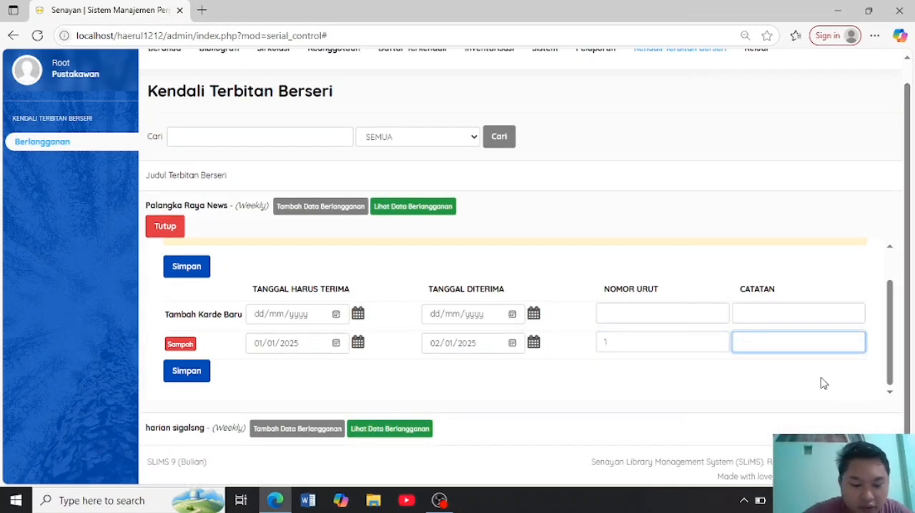
type("Telo")
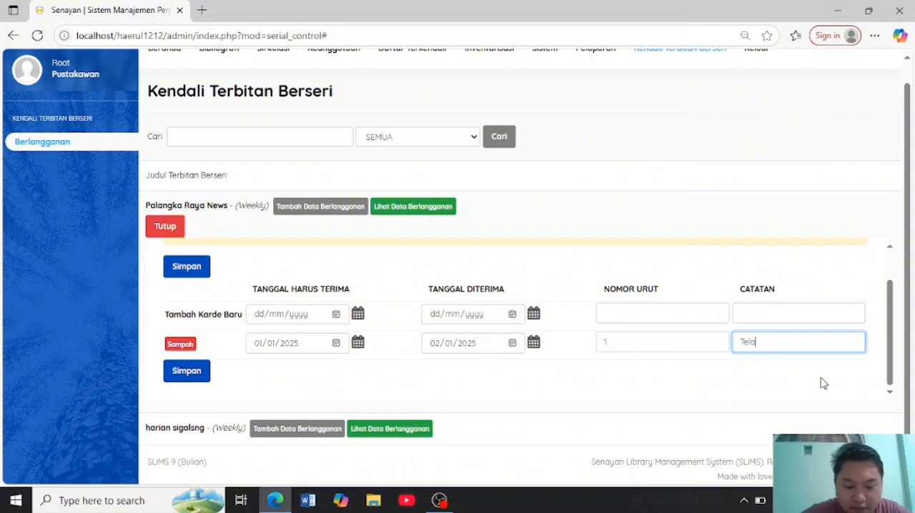
type("tse")
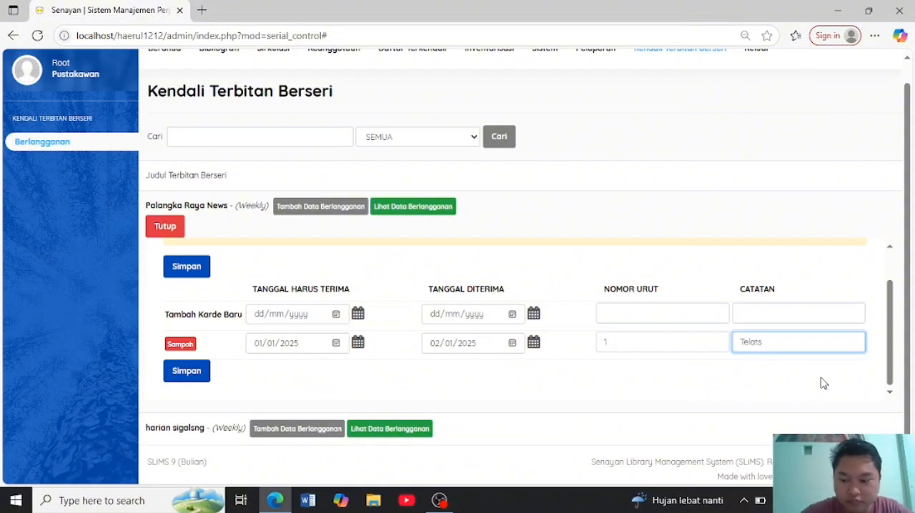
type(" seh")
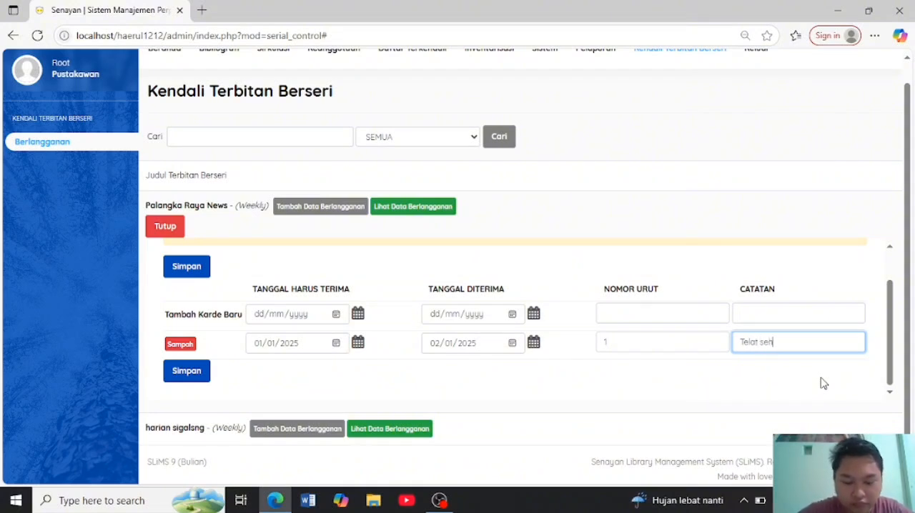
type("ari")
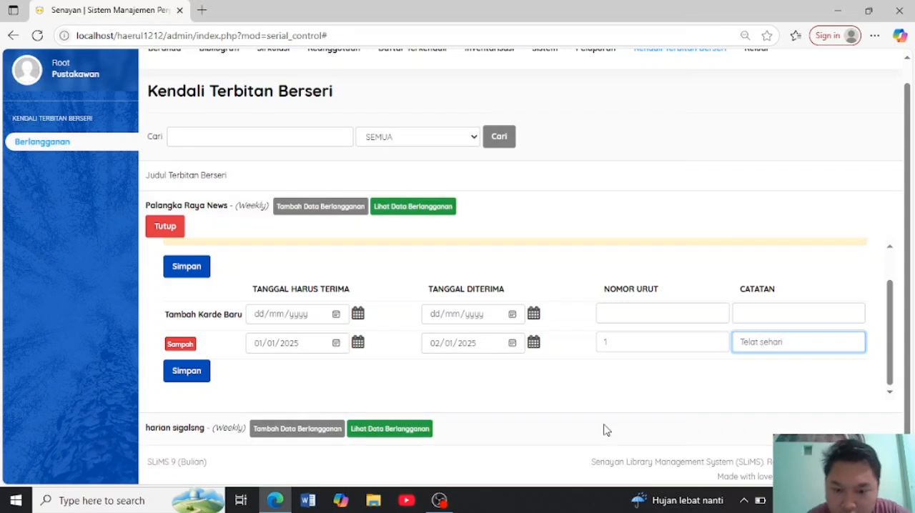
left_click(194, 376)
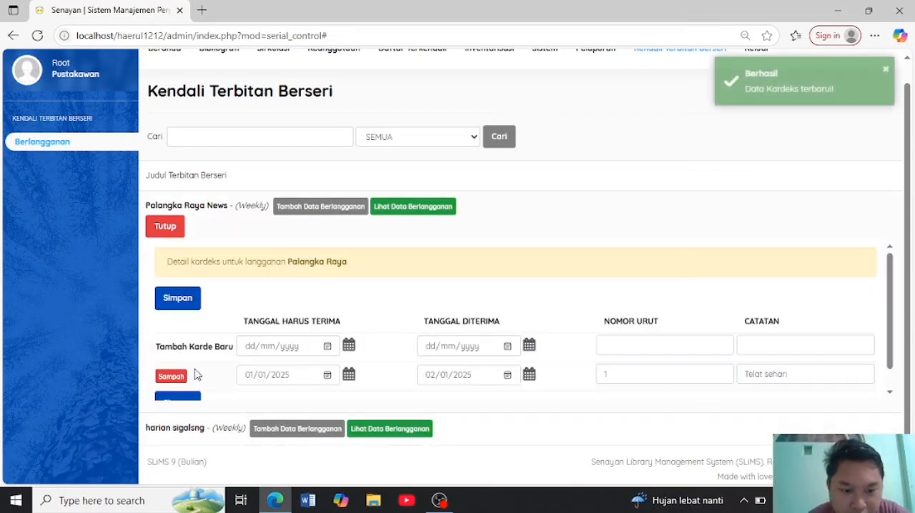
scroll(343, 379, "down", 2)
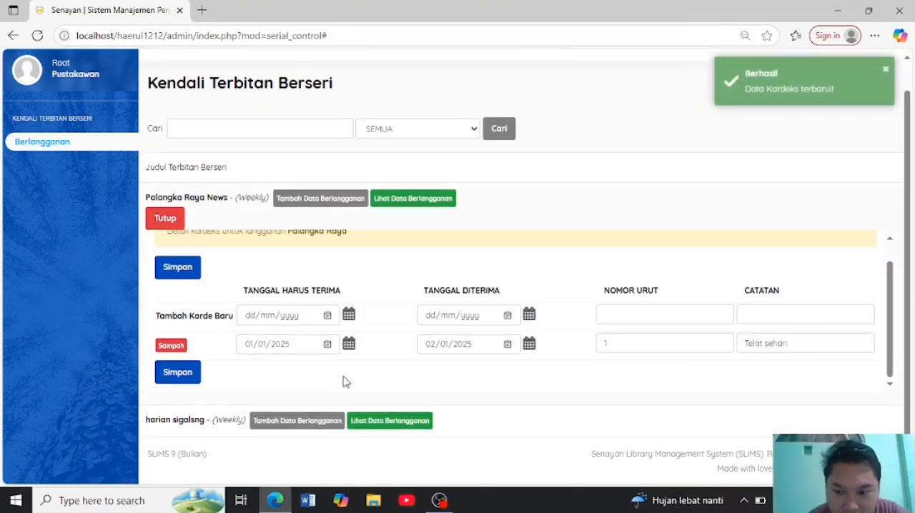
left_click(249, 317)
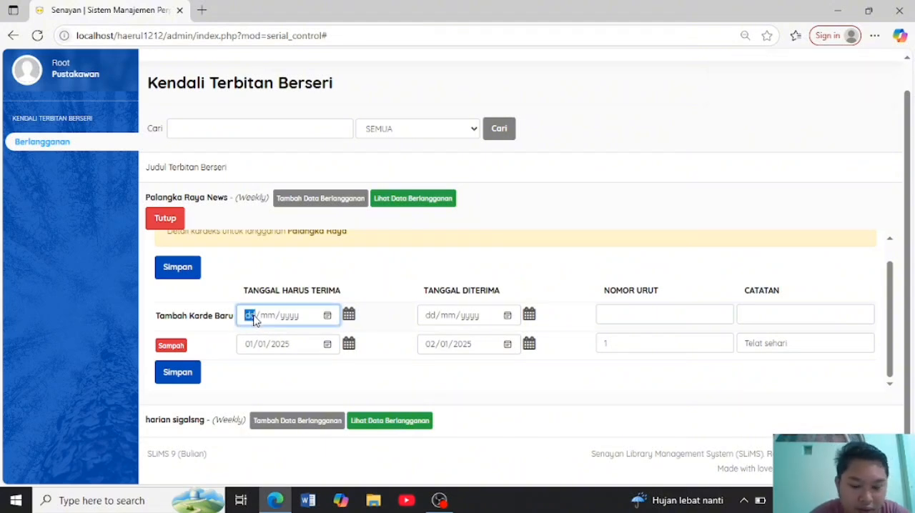
type("01/08/yyyy")
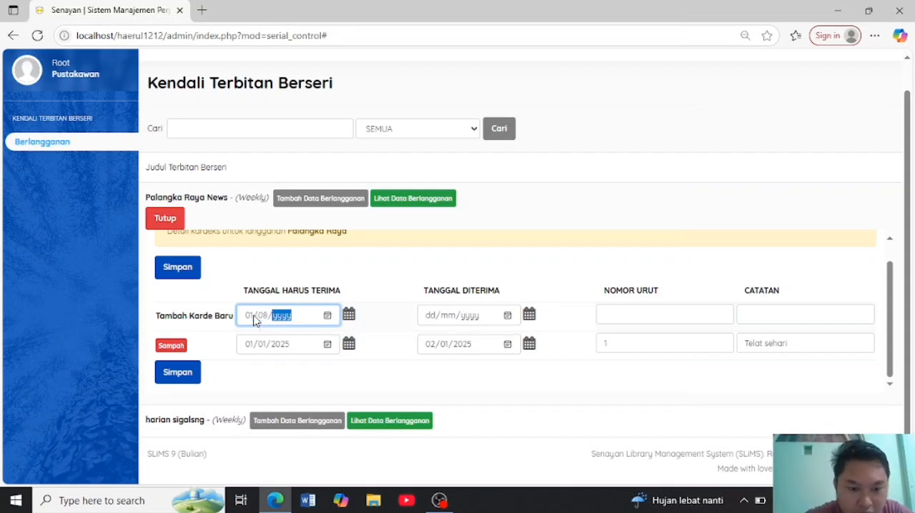
key("Return")
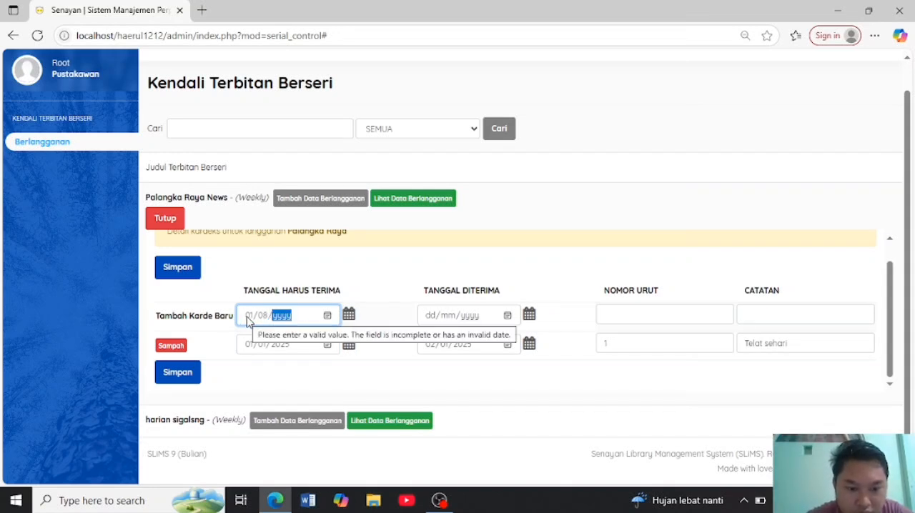
- Set the due date (Tanggal Harus Terima) of the new kardex entry to 08/01/2025
left_click(247, 317)
type("0")
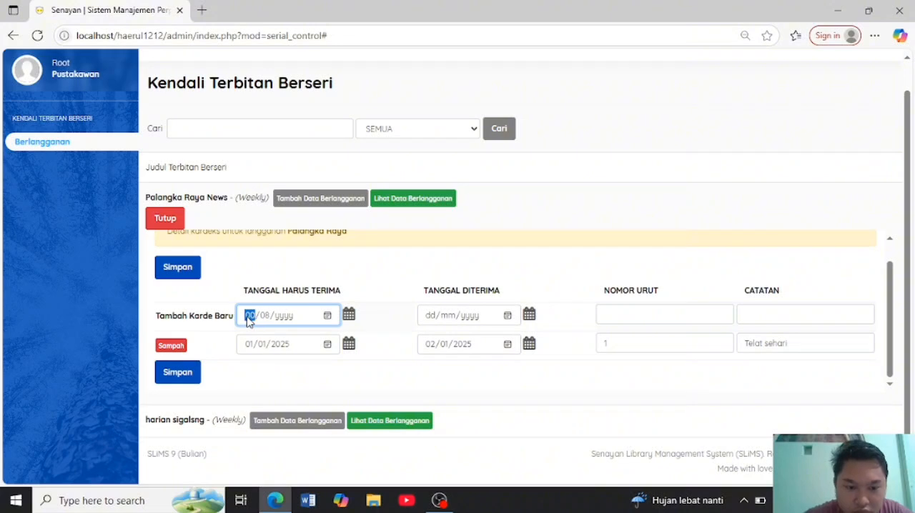
type("8/")
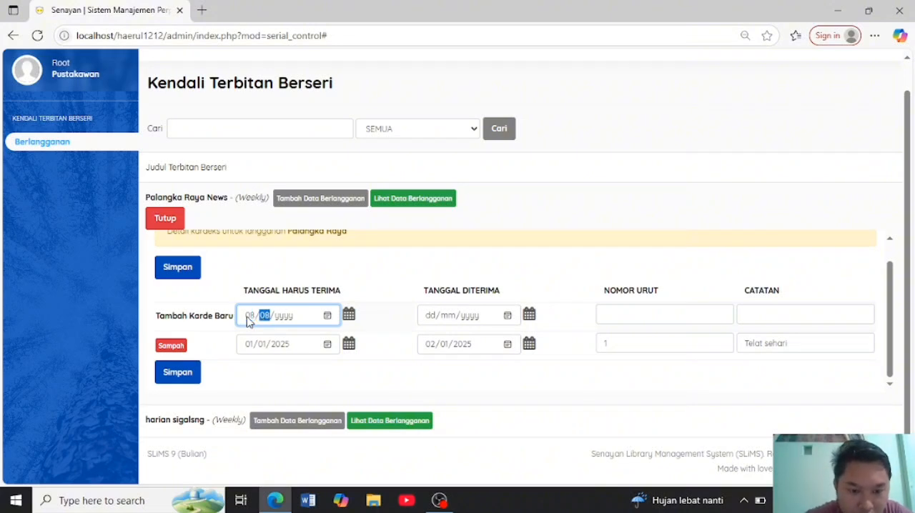
type("01/")
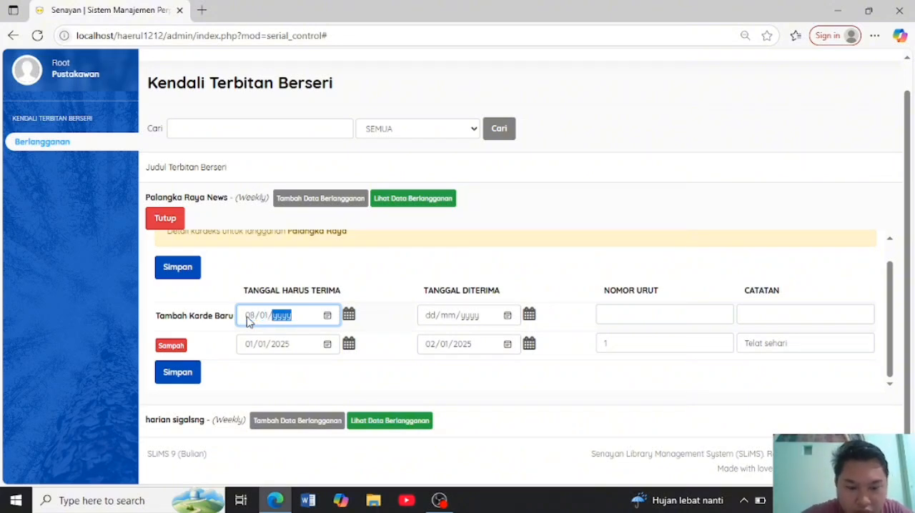
type("202")
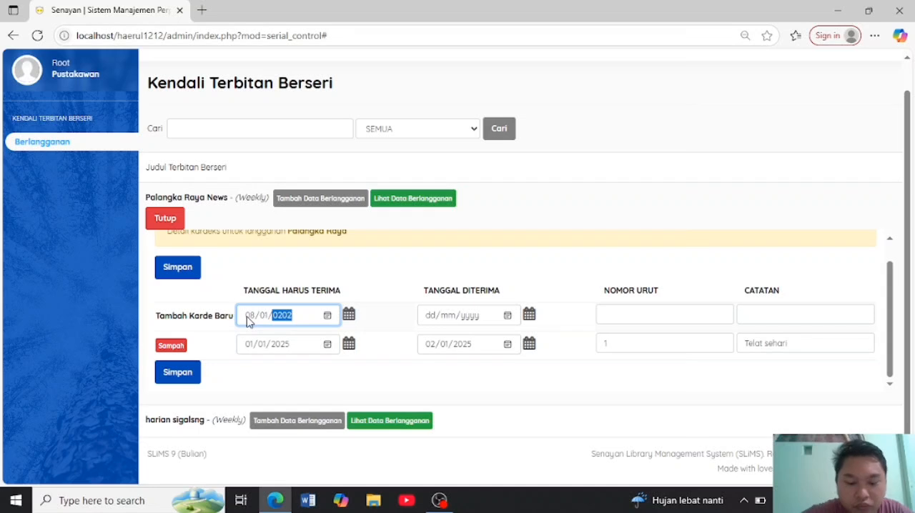
type("5")
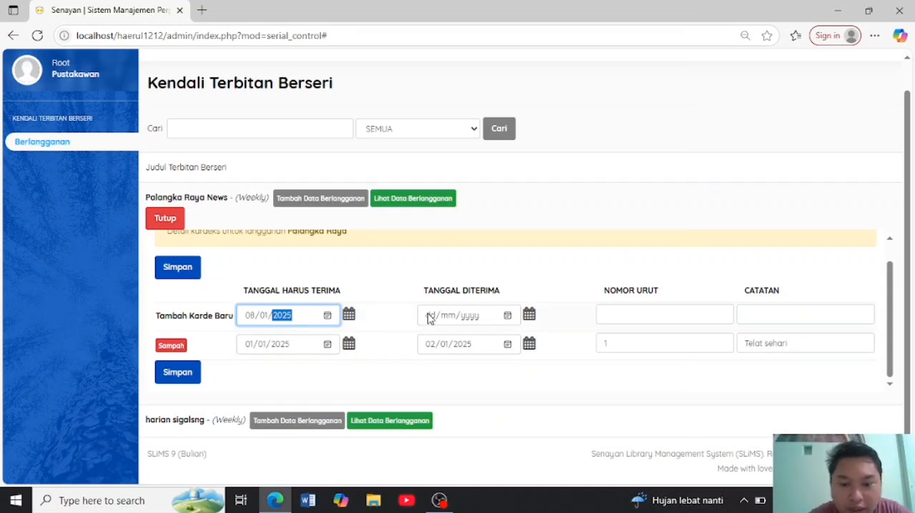
- Set the received date (Tanggal Diterima) of the new kardex entry to 08/01/2025
left_click(429, 316)
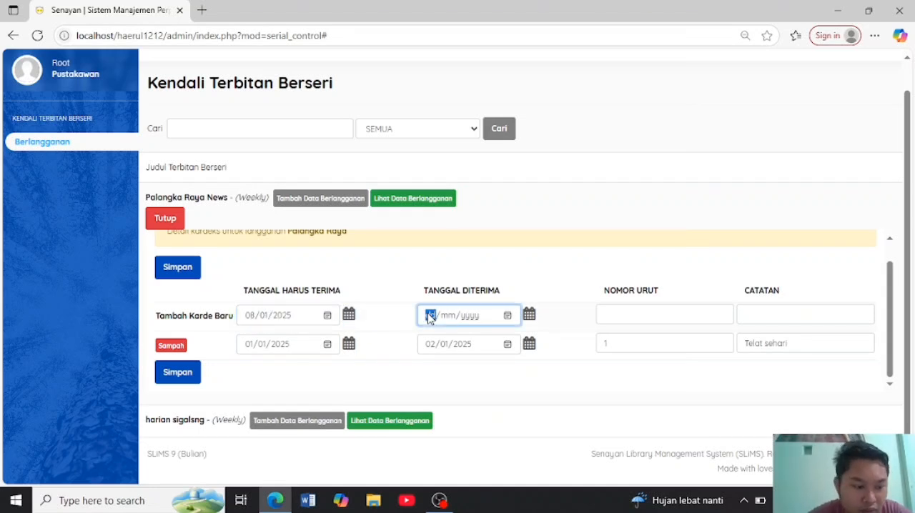
type("08/")
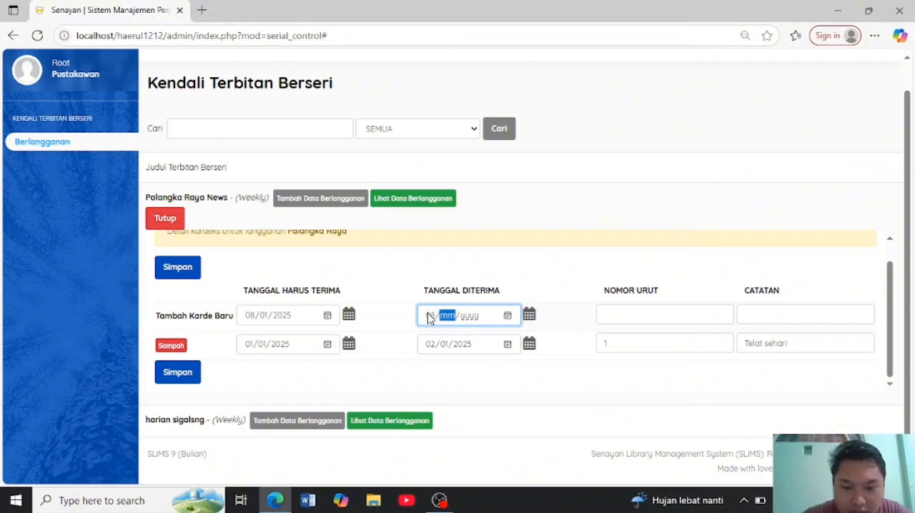
type("08/")
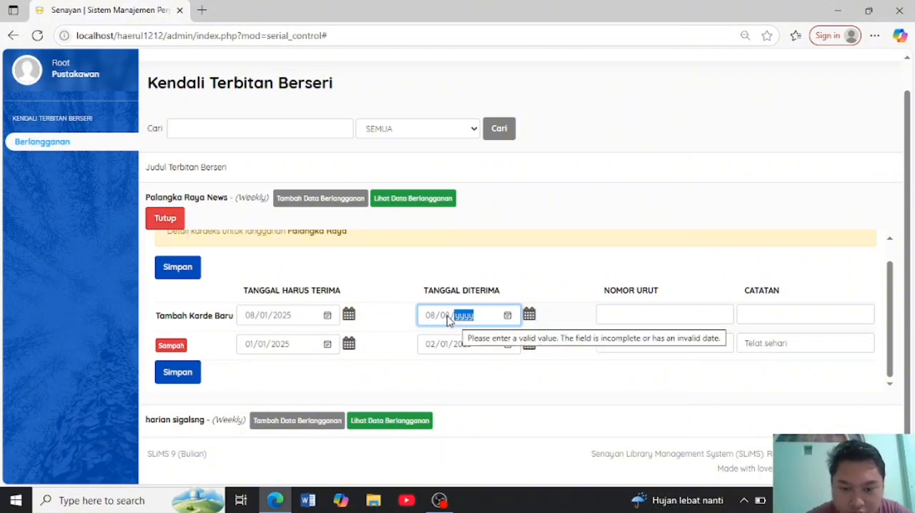
left_click(446, 317)
type("01/")
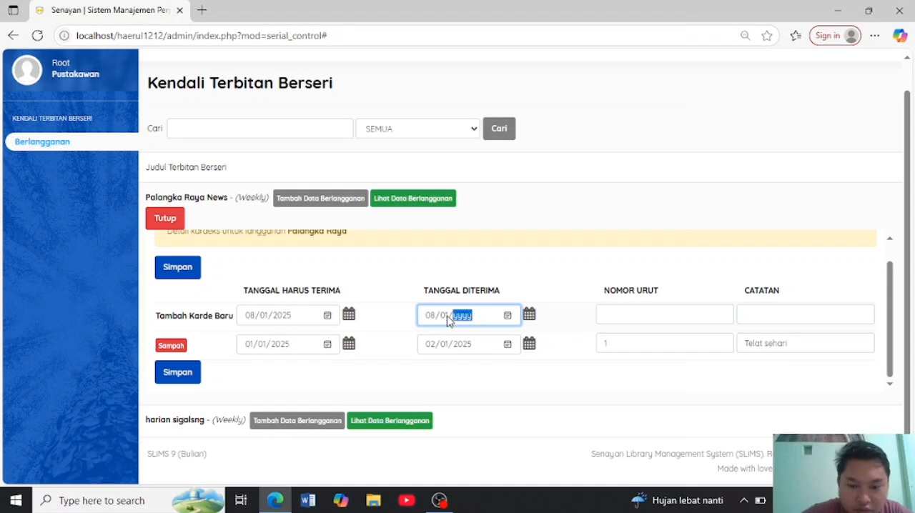
type("2025")
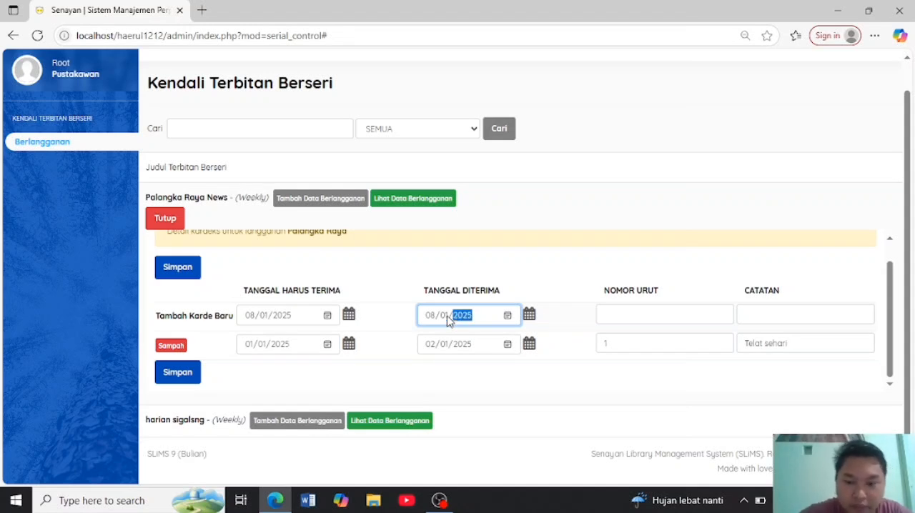
- Give the new kardex entry the sequence number (Nomor Urut) 2 and the note "Tepat Waktu"
left_click(619, 314)
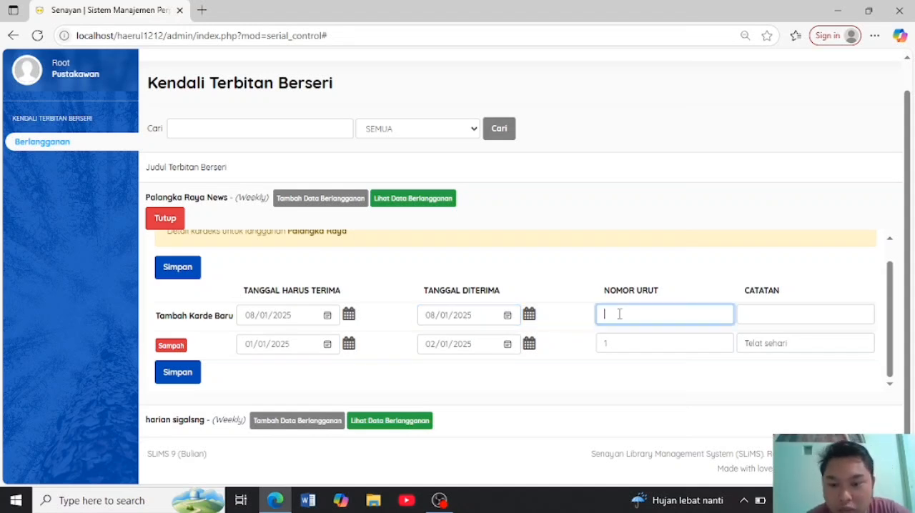
left_click(803, 316)
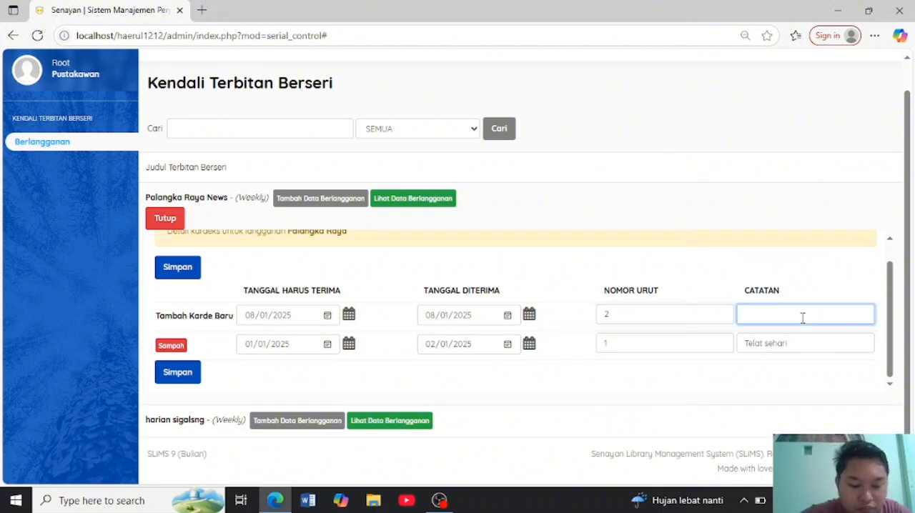
type("Tepat ")
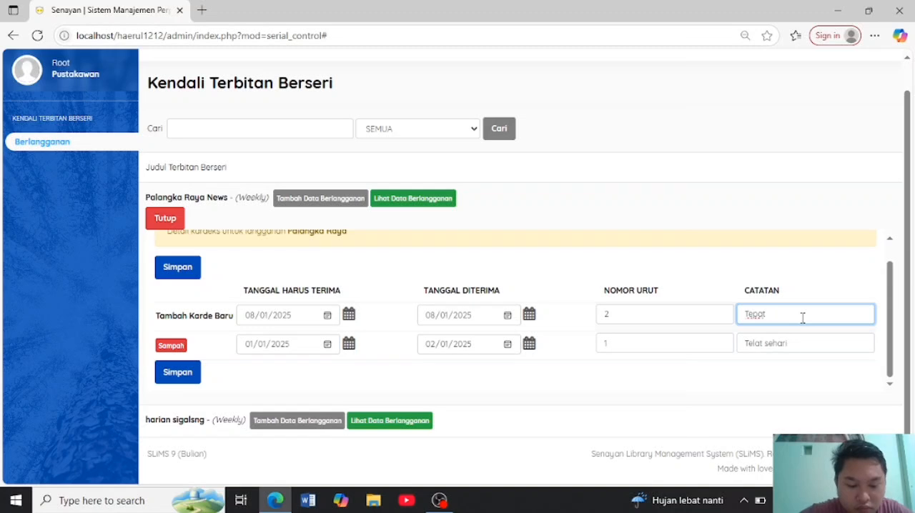
type("Waktu")
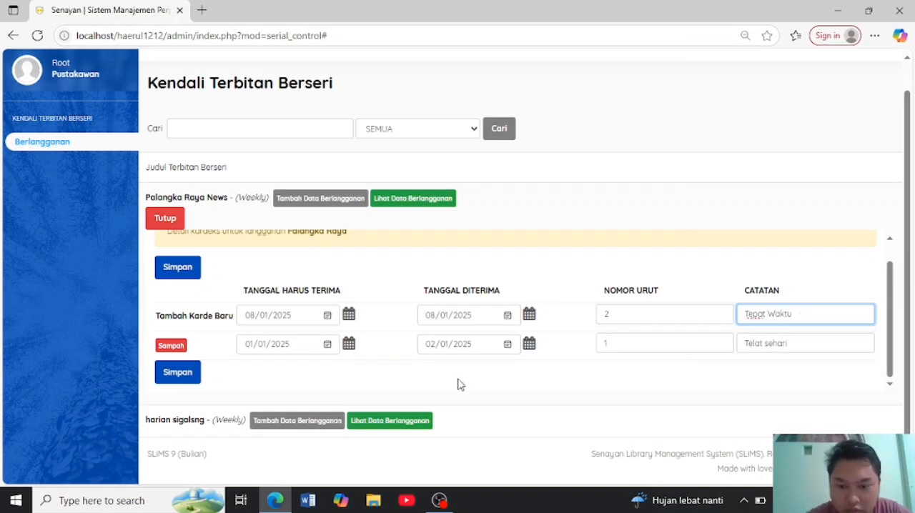
- Save kardex entry number 2 of the Palangka Raya subscription
left_click(184, 373)
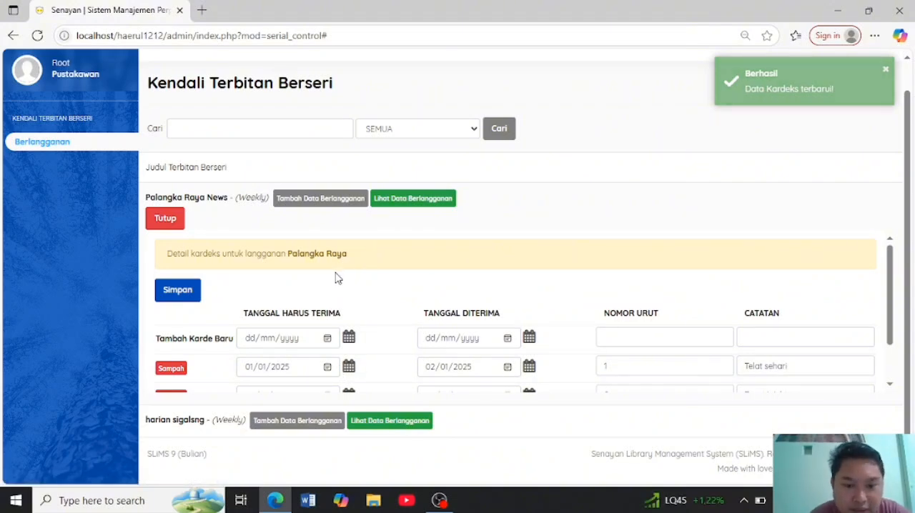
scroll(336, 276, "up", 1)
scroll(235, 402, "down", 1)
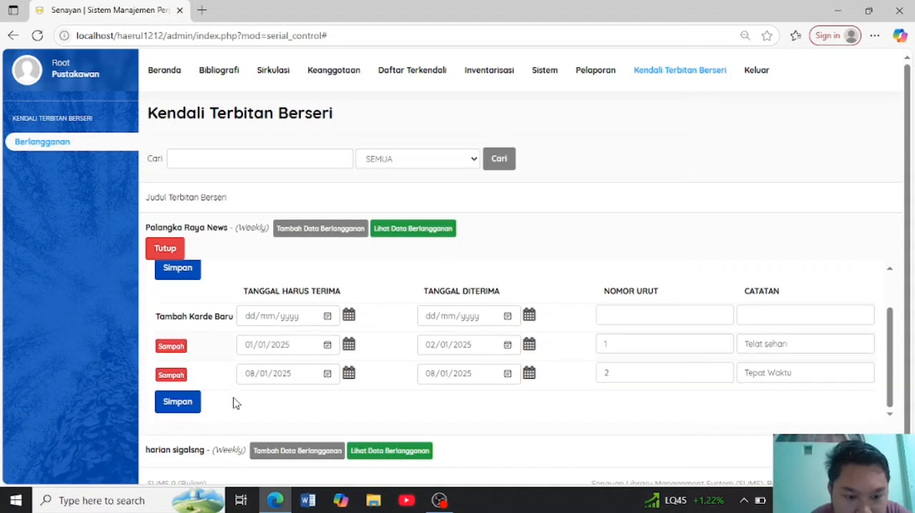
- Set the due date (Tanggal Harus Terima) of the new kardex entry to 15/01/2025
left_click(247, 320)
type("15/")
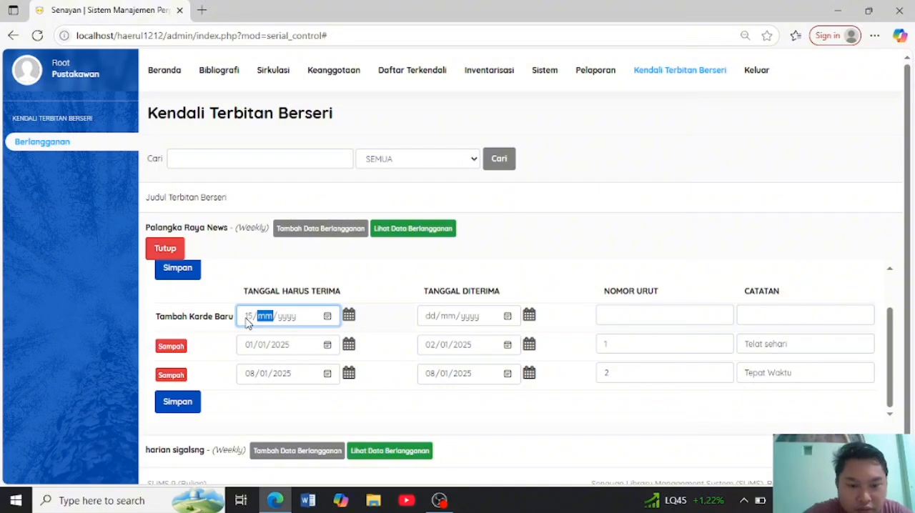
type("01/2")
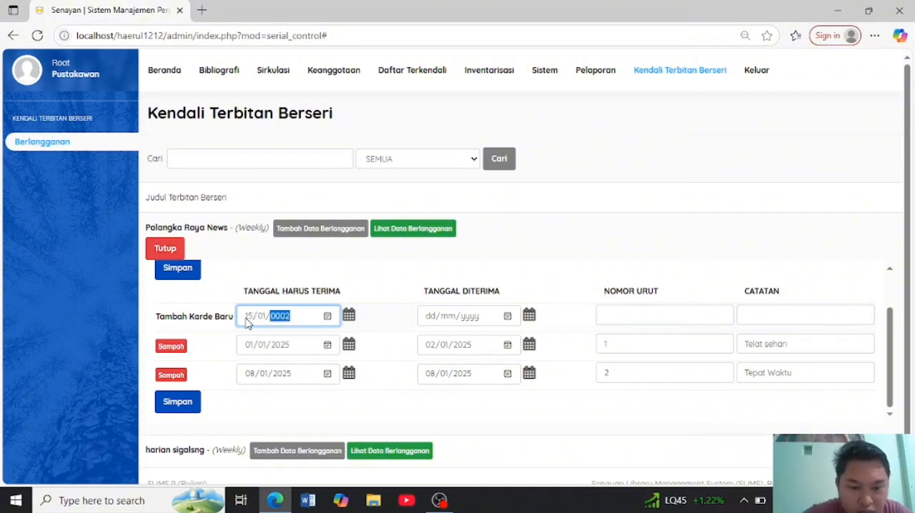
type("025")
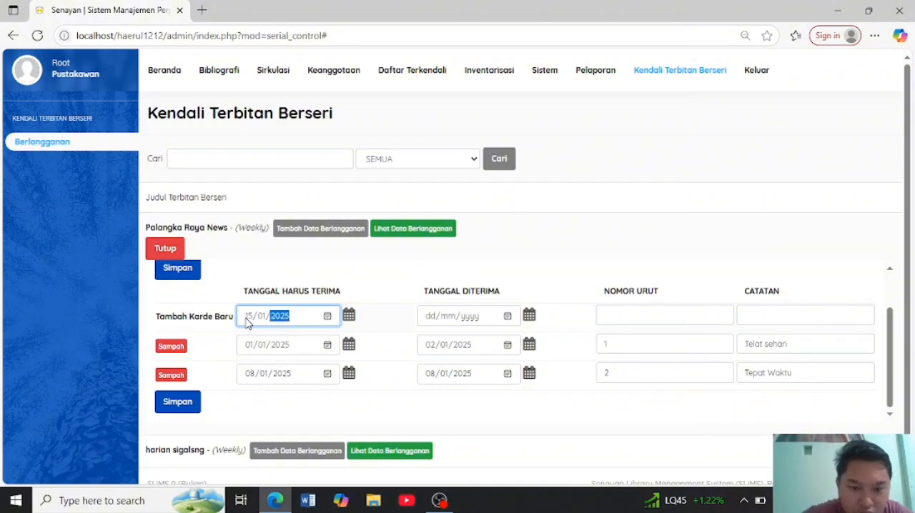
- Leave the received date (Tanggal Diterima) of the new kardex entry empty and give it the sequence number (Nomor Urut) 3
left_click(433, 319)
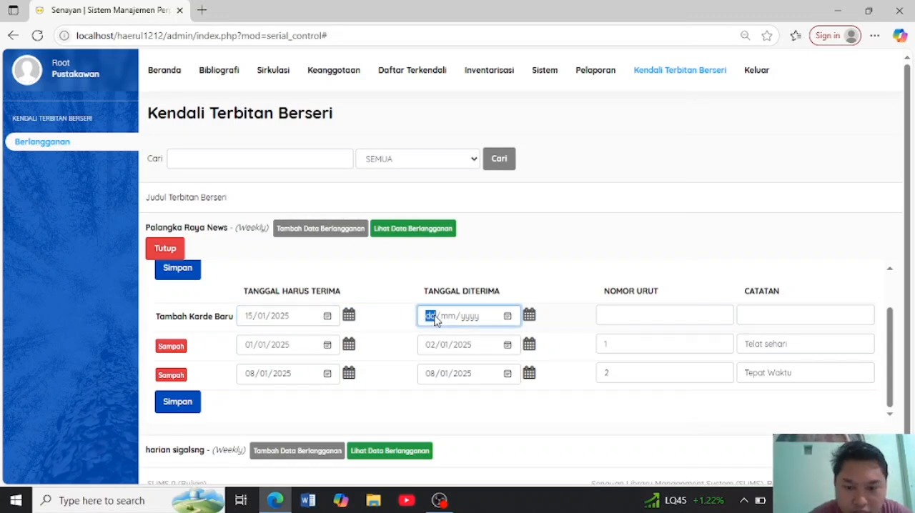
left_click(508, 318)
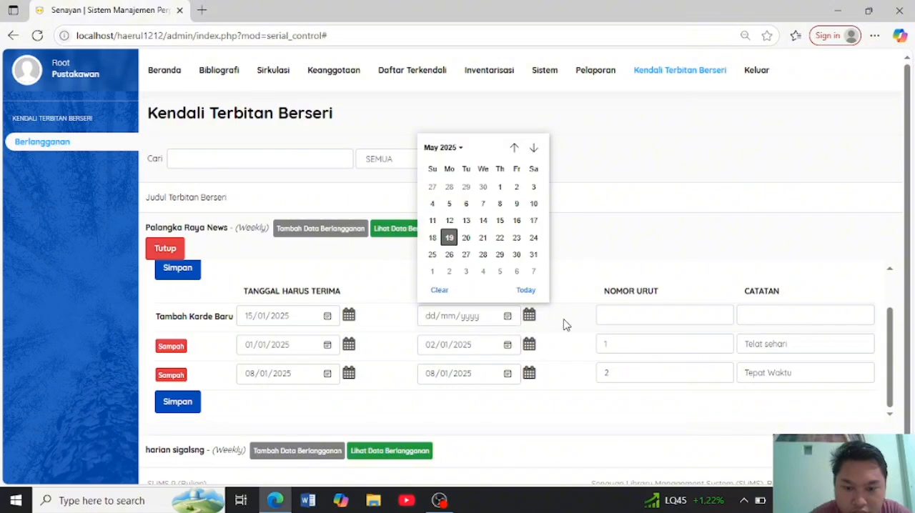
left_click(628, 319)
type("3")
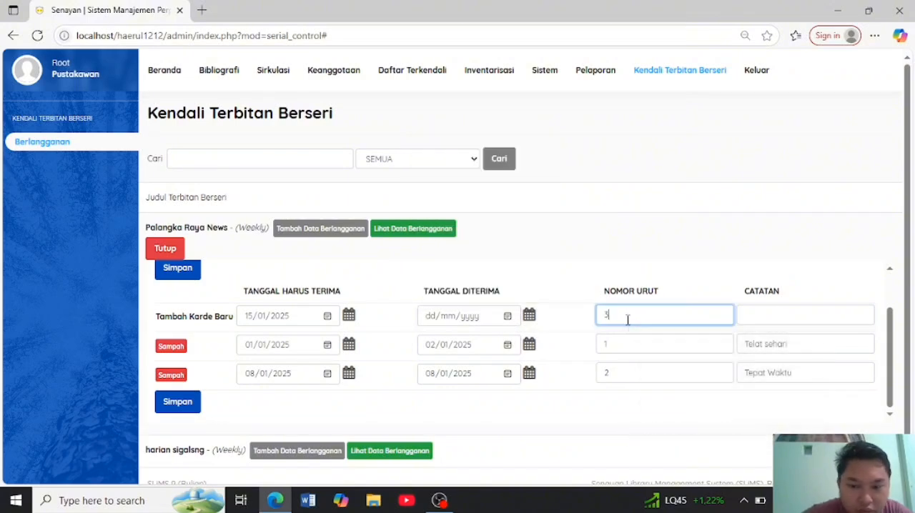
- Enter the note (Catatan) "Belum diterima" for kardex entry number 3 and save the kardex data
left_click(774, 312)
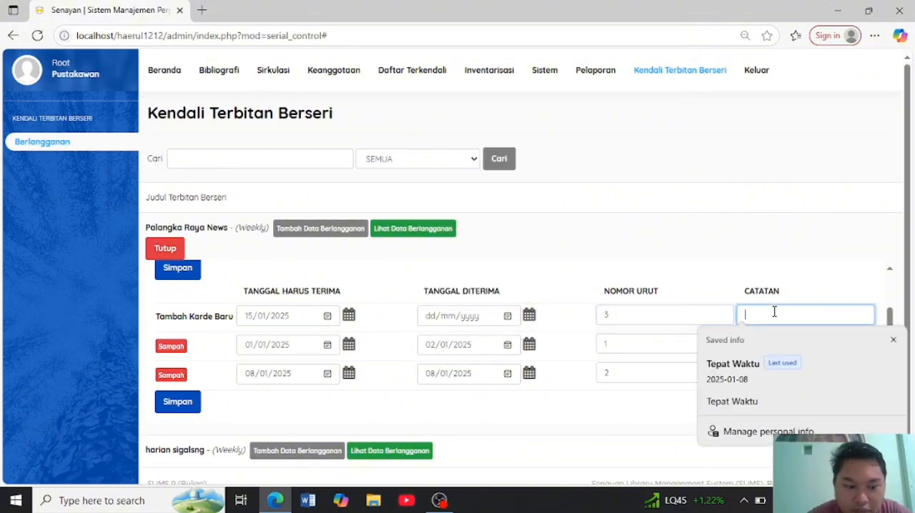
type("B")
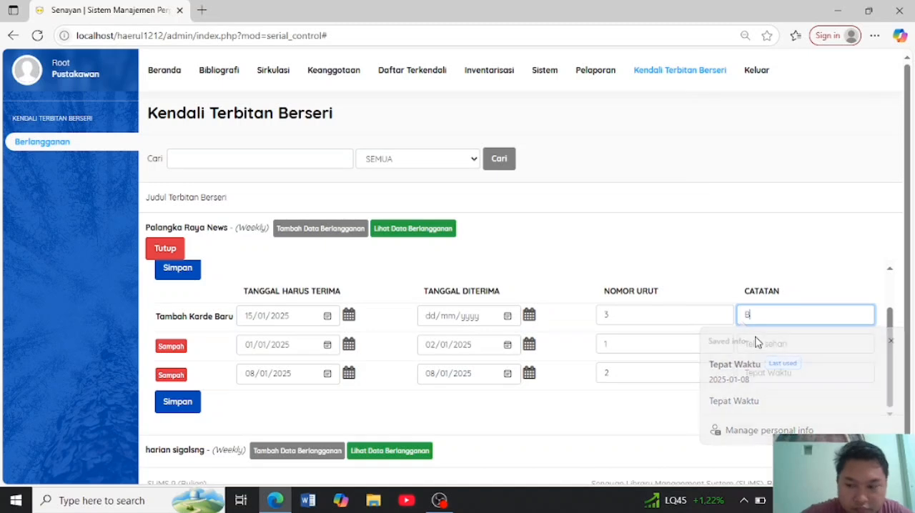
type("elum")
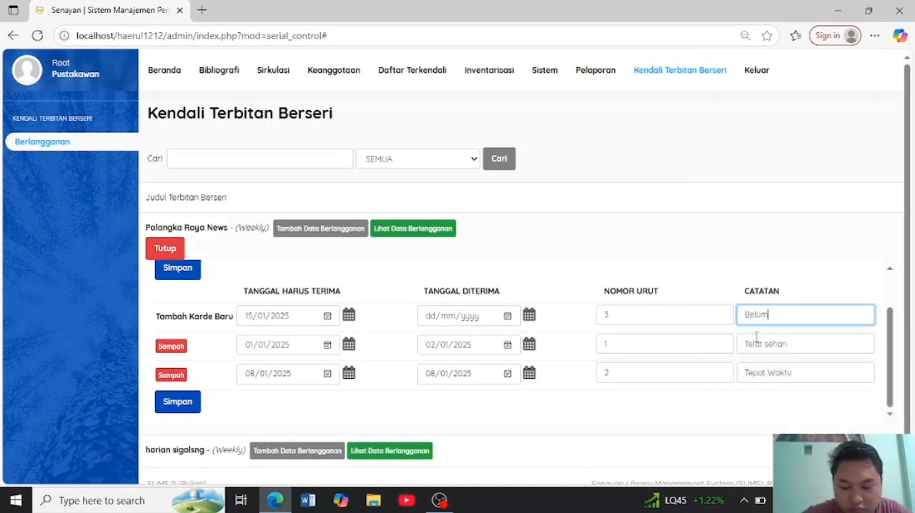
type(" diterima")
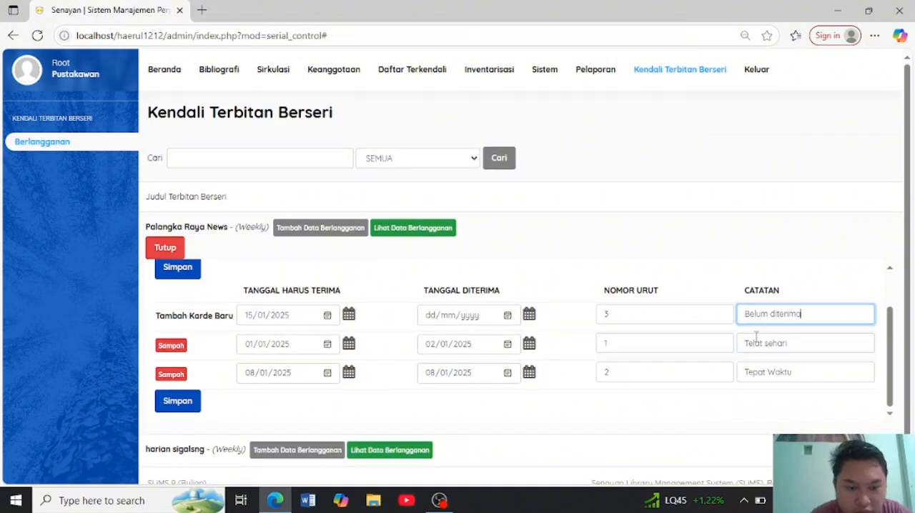
scroll(757, 336, "down", 1)
scroll(757, 337, "up", 1)
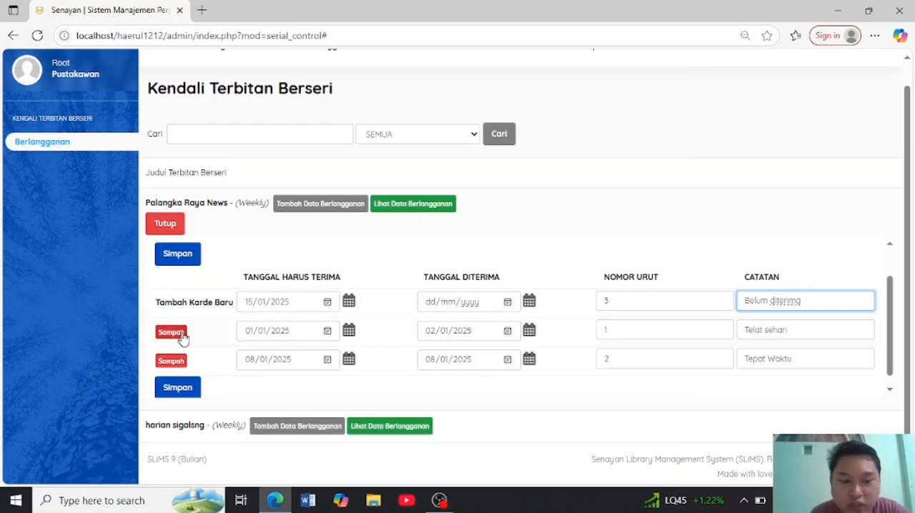
left_click(179, 393)
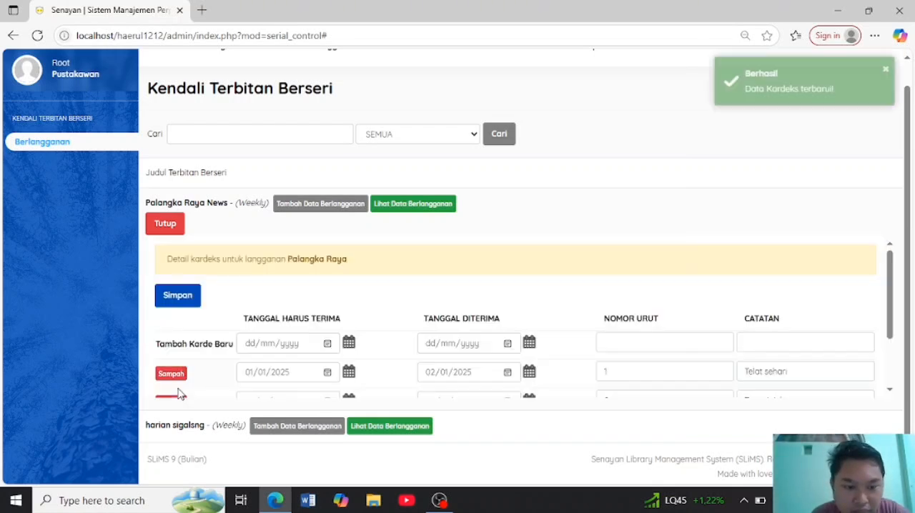
- Set the due date (Tanggal Harus Terima) of the new kardex entry to 22/01/2025
scroll(249, 344, "down", 1)
scroll(249, 344, "down", 1)
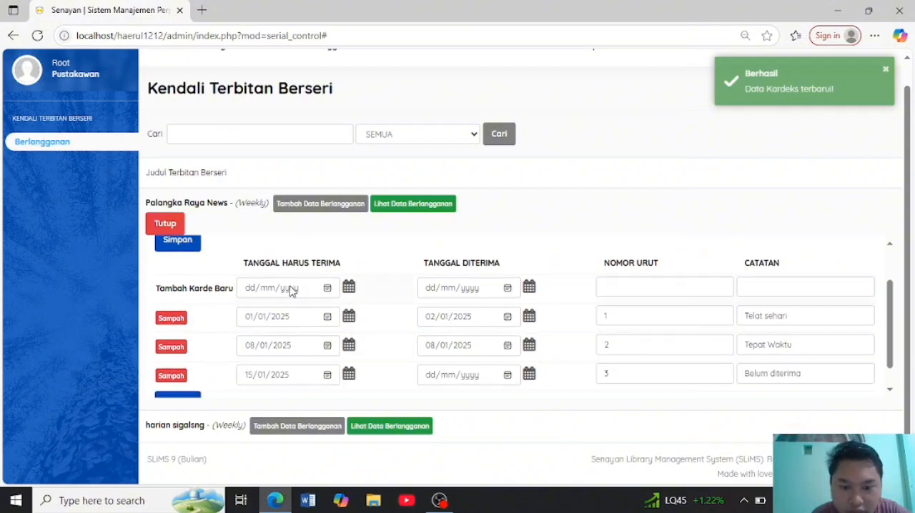
left_click(249, 291)
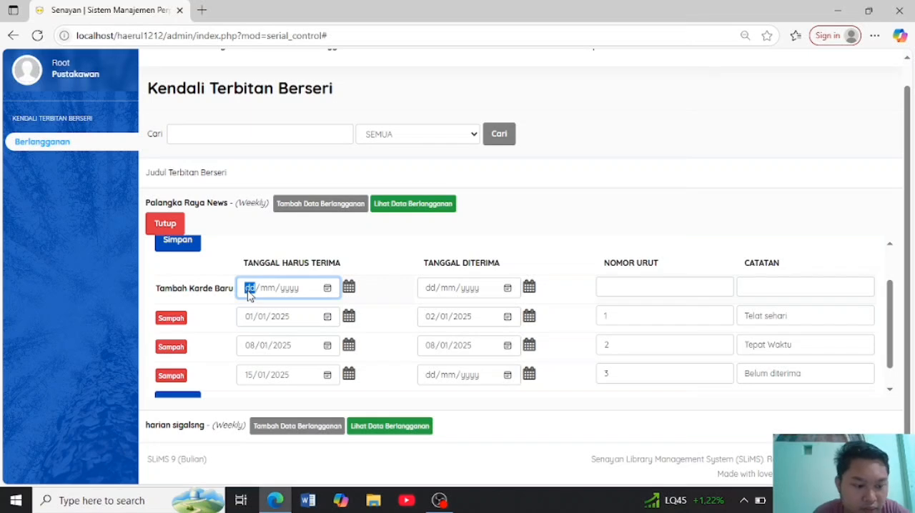
type("22/")
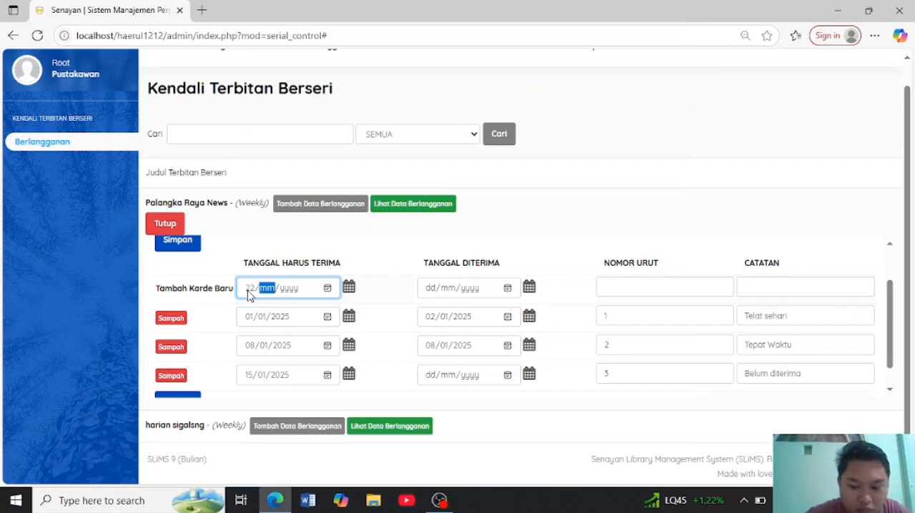
type("01/2")
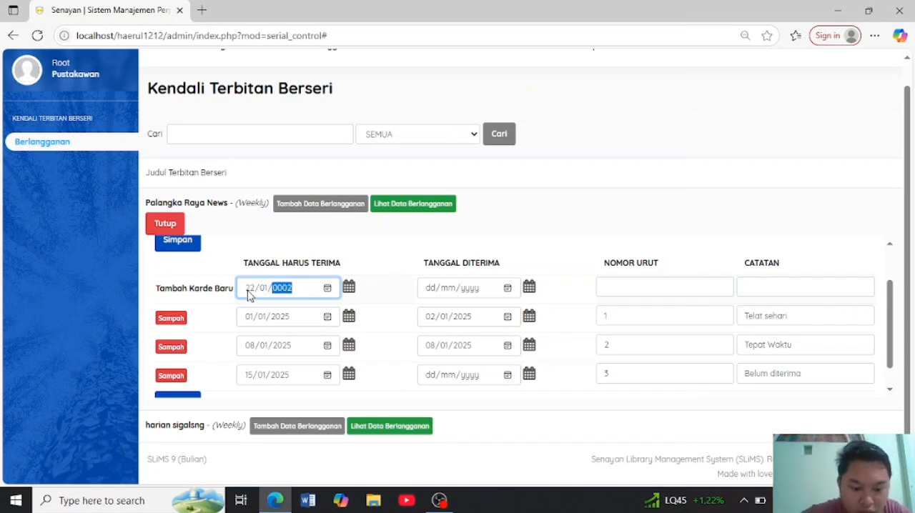
type("025")
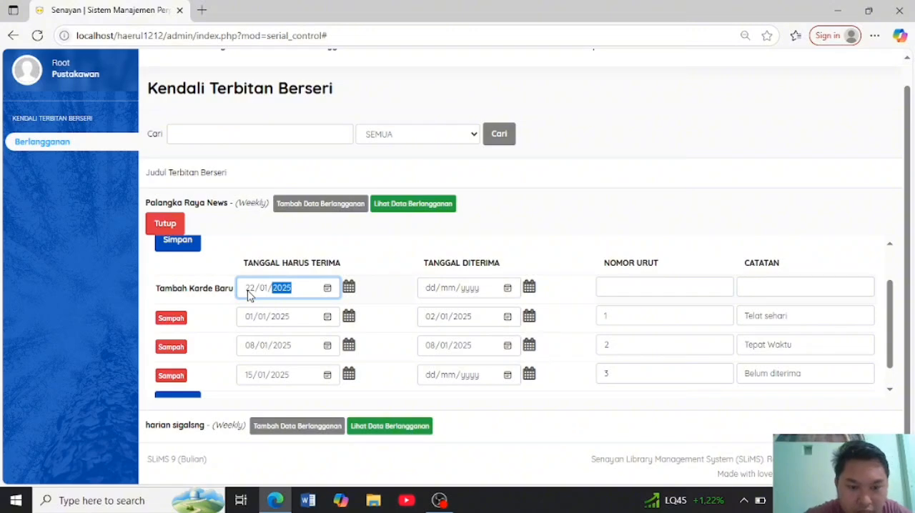
- Set the received date (Tanggal Diterima) of the new kardex entry to 23/01/2025 and its sequence number (Nomor Urut) to 4
left_click(434, 289)
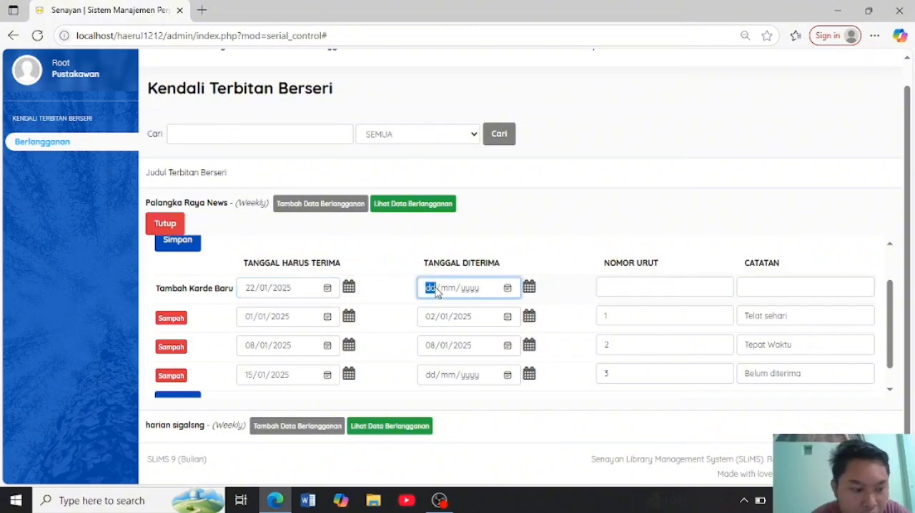
type("23/")
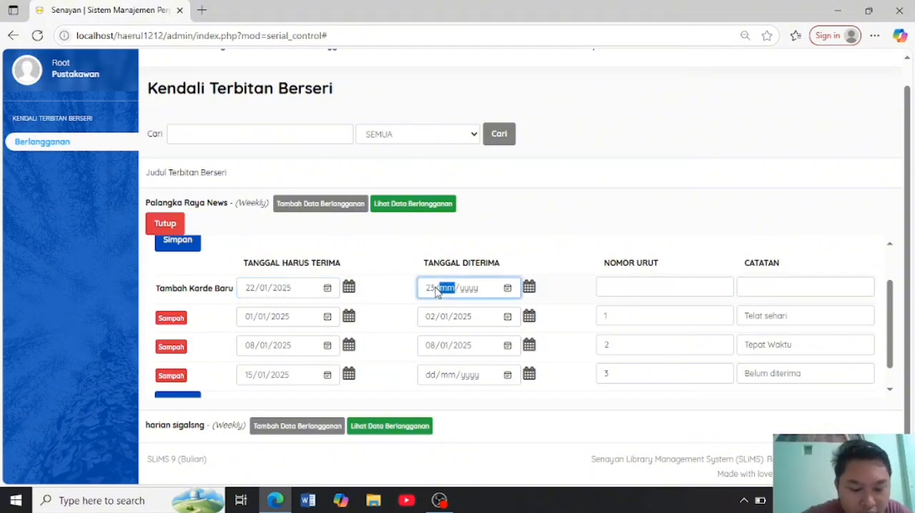
type("01/20")
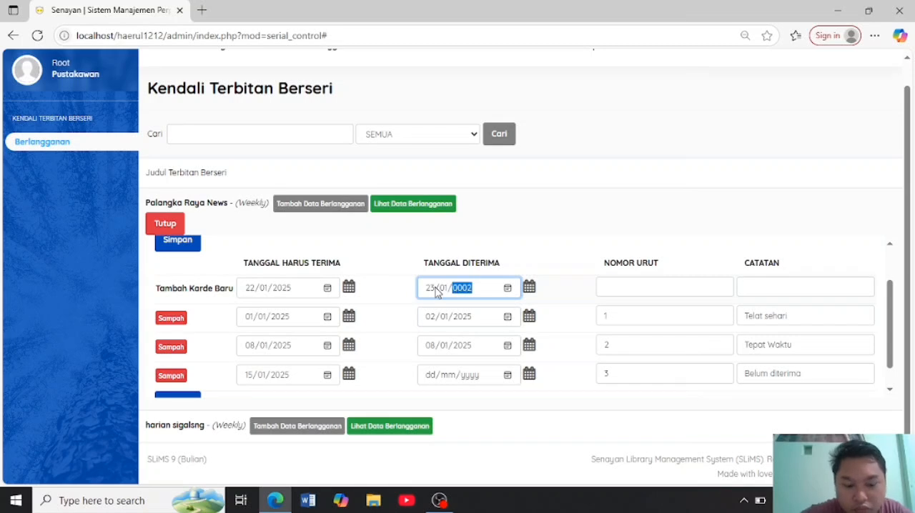
type("25")
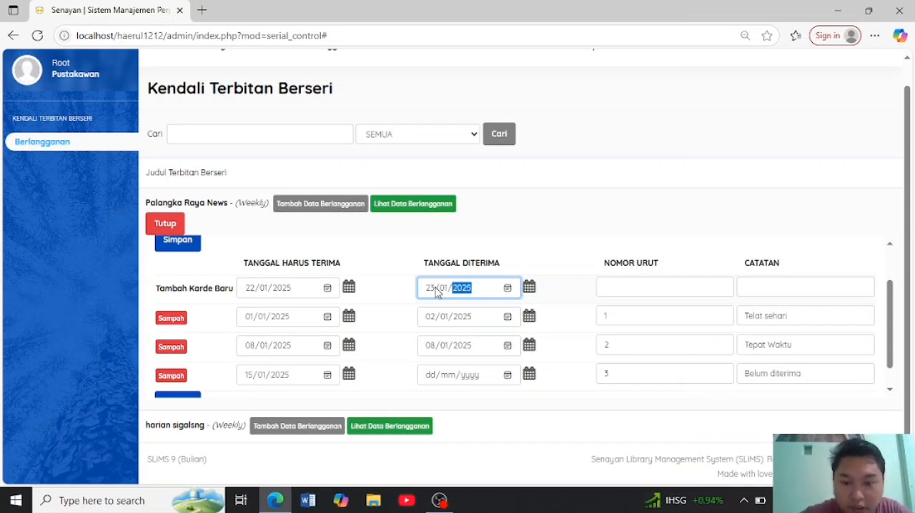
left_click(665, 284)
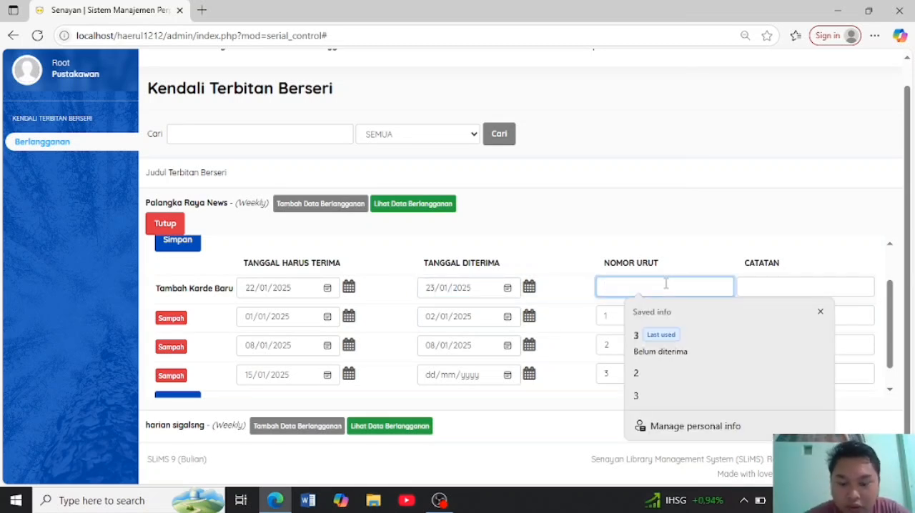
type("4")
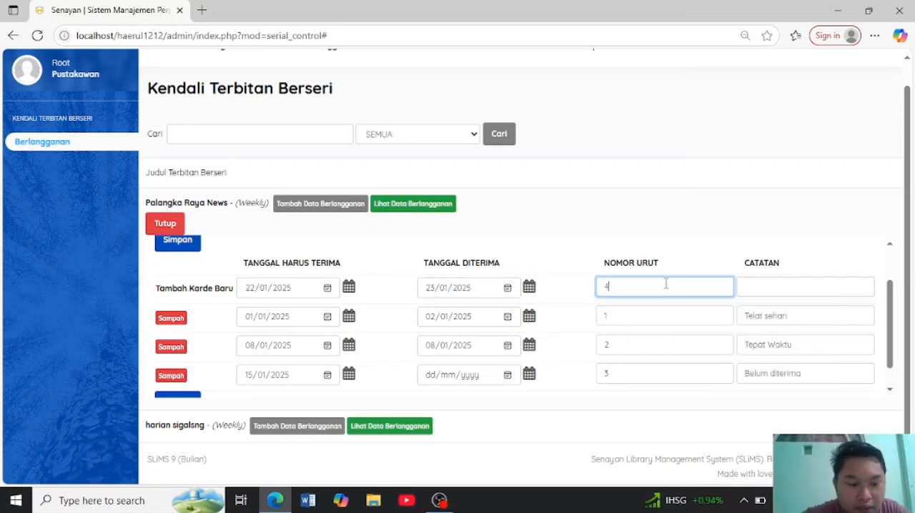
- Enter the note (Catatan) "Di terima rusak" for kardex entry number 4 and save the kardex data
left_click(822, 282)
type("D")
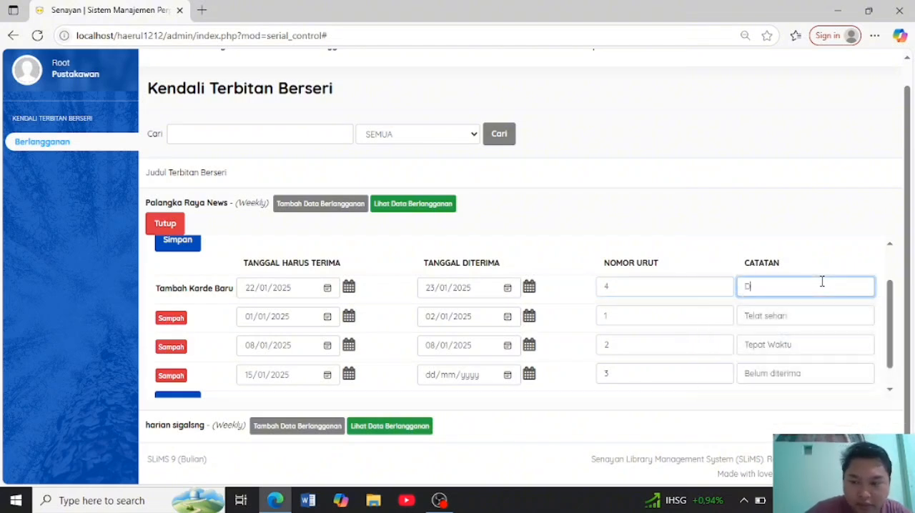
type("i ter")
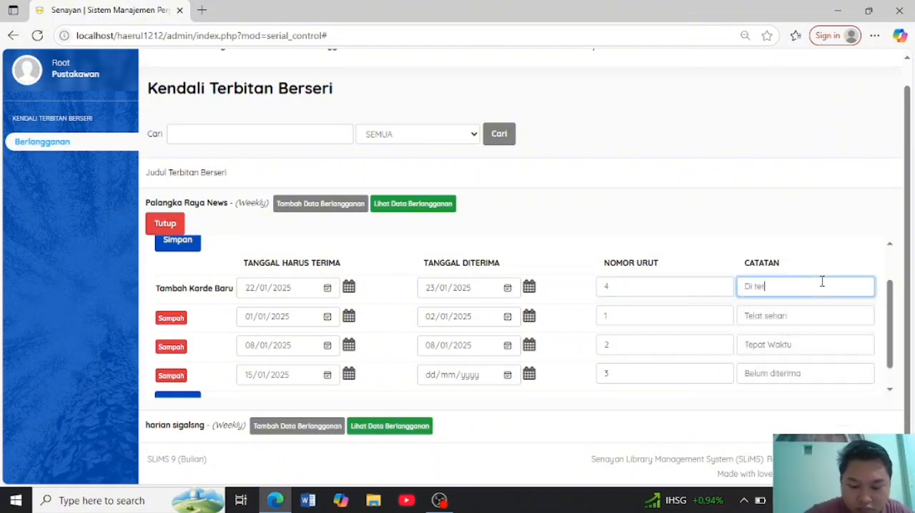
type("imaP")
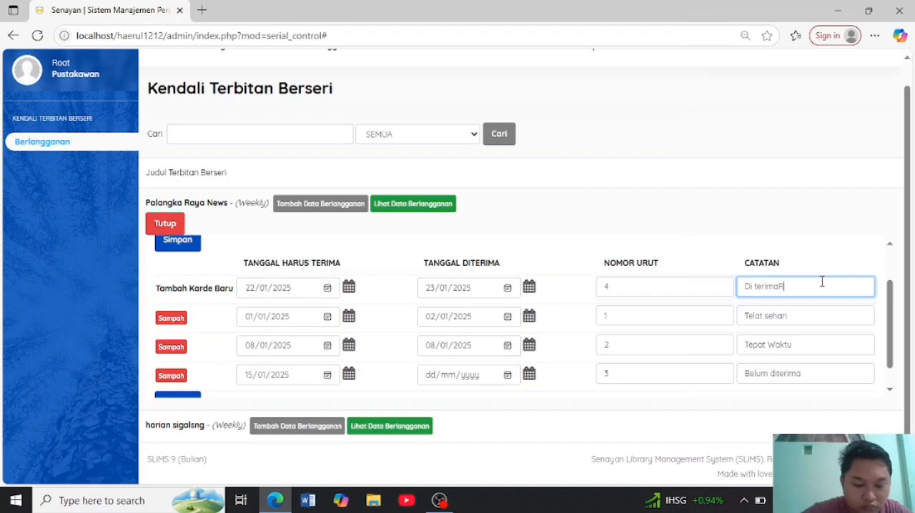
type("usa")
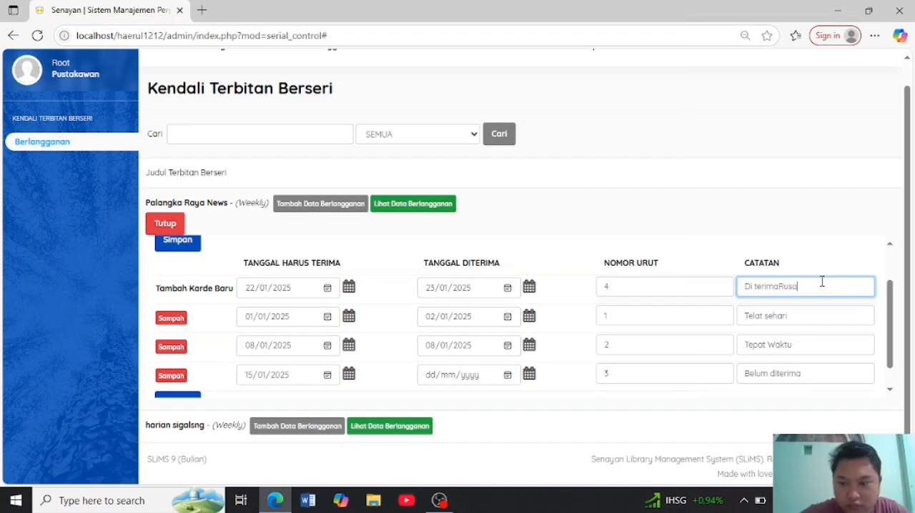
key("BackSpace")
key("BackSpace")
key("BackSpace")
key("BackSpace")
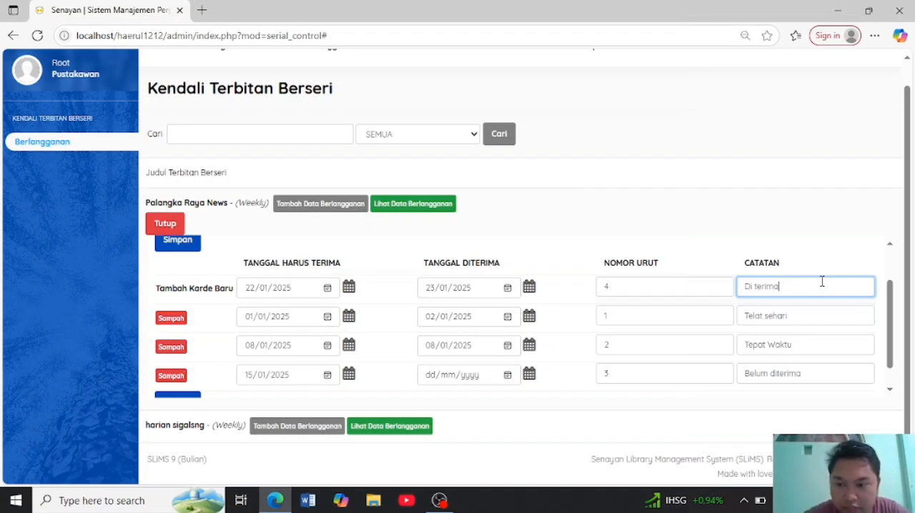
type("r")
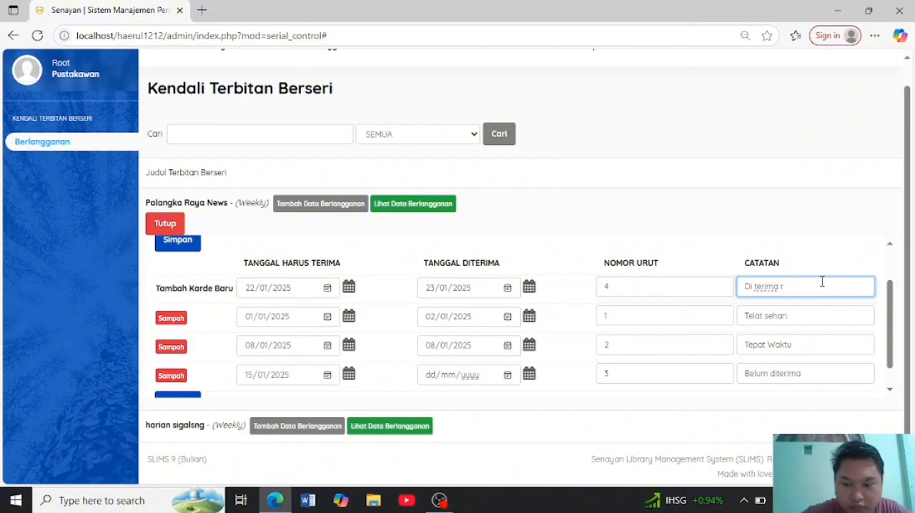
type("usak")
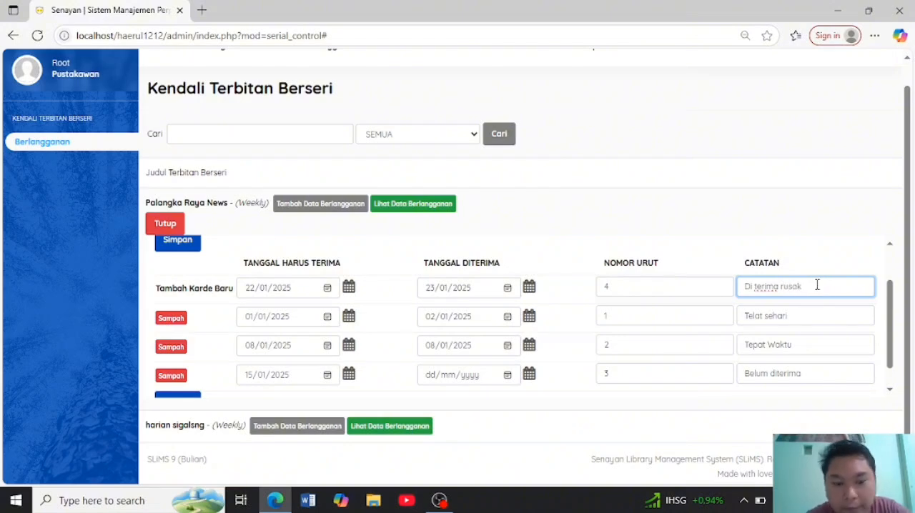
scroll(199, 361, "down", 1)
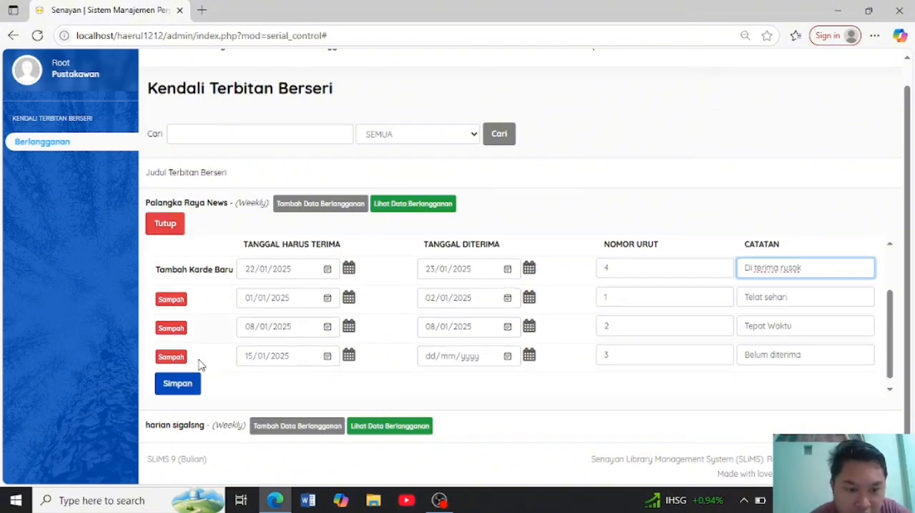
left_click(179, 384)
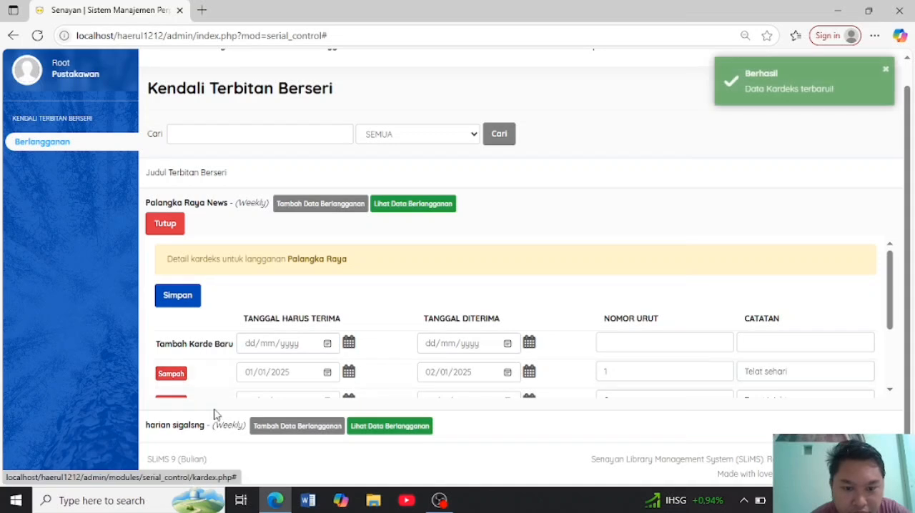
- Review the list of saved kardex entries for the Palangka Raya subscription
scroll(357, 260, "down", 1)
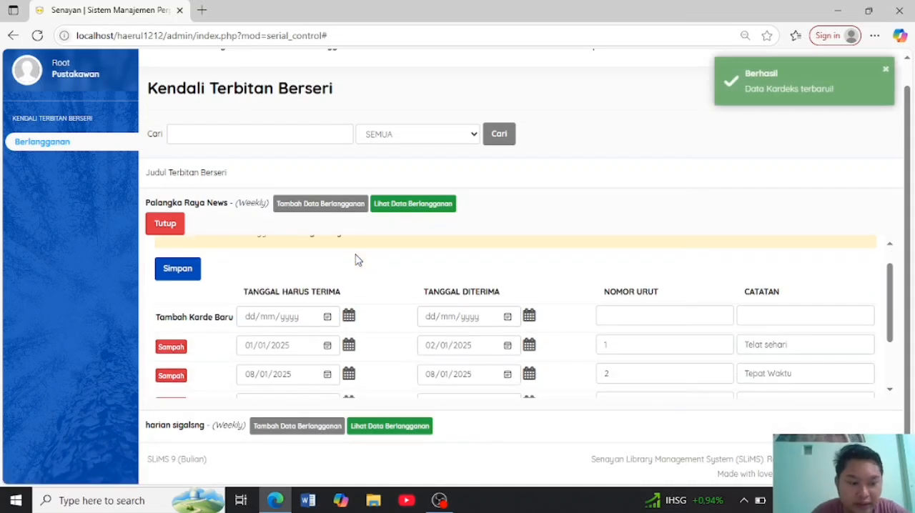
scroll(358, 260, "down", 1)
scroll(358, 260, "up", 1)
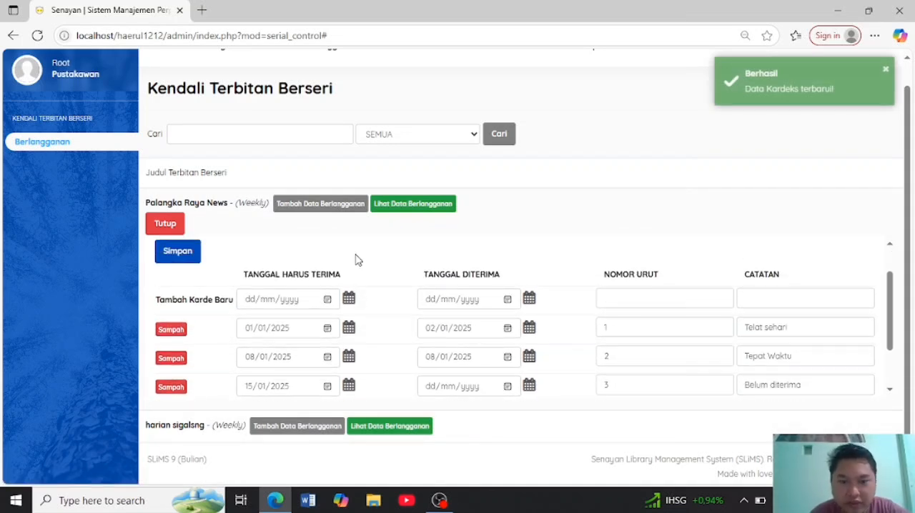
scroll(357, 259, "up", 1)
scroll(358, 260, "down", 1)
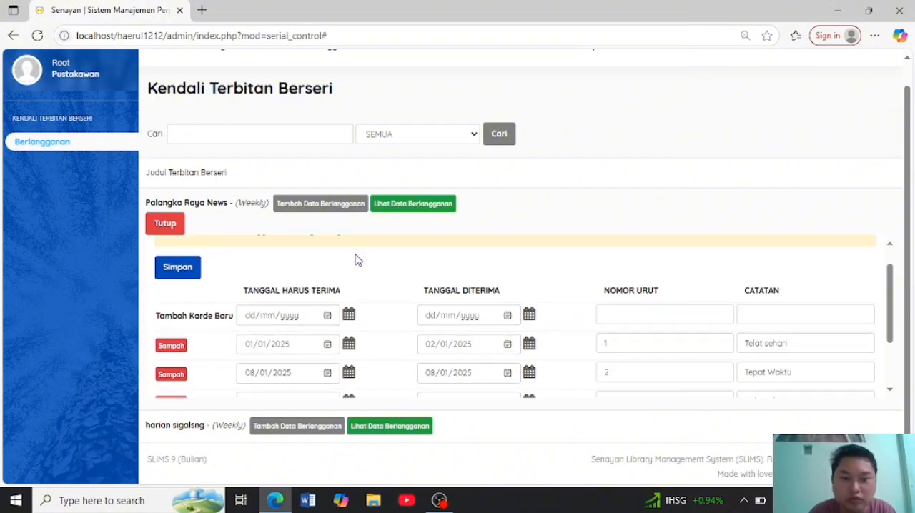
scroll(358, 260, "down", 1)
scroll(358, 260, "up", 1)
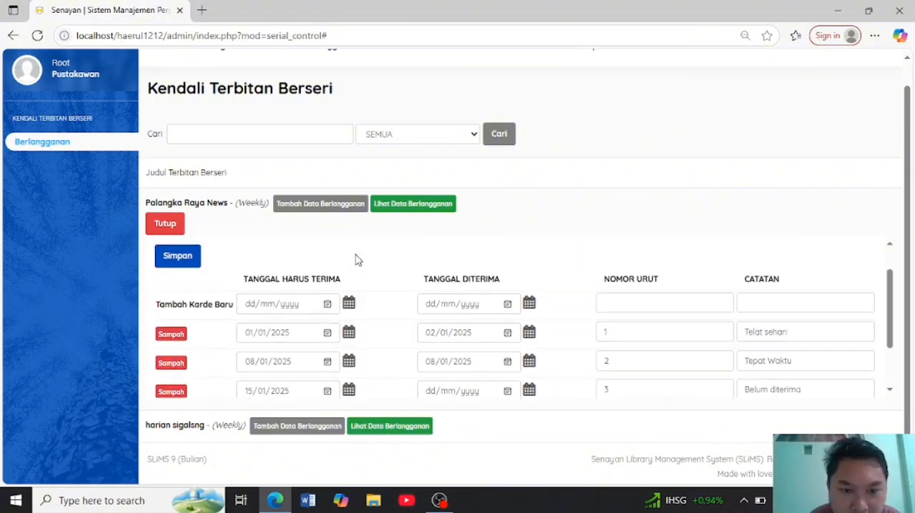
scroll(358, 260, "up", 3)
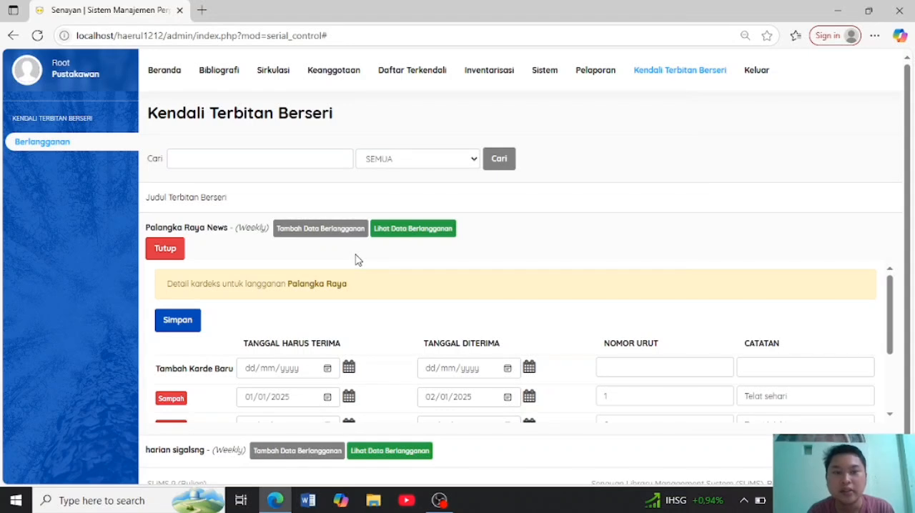